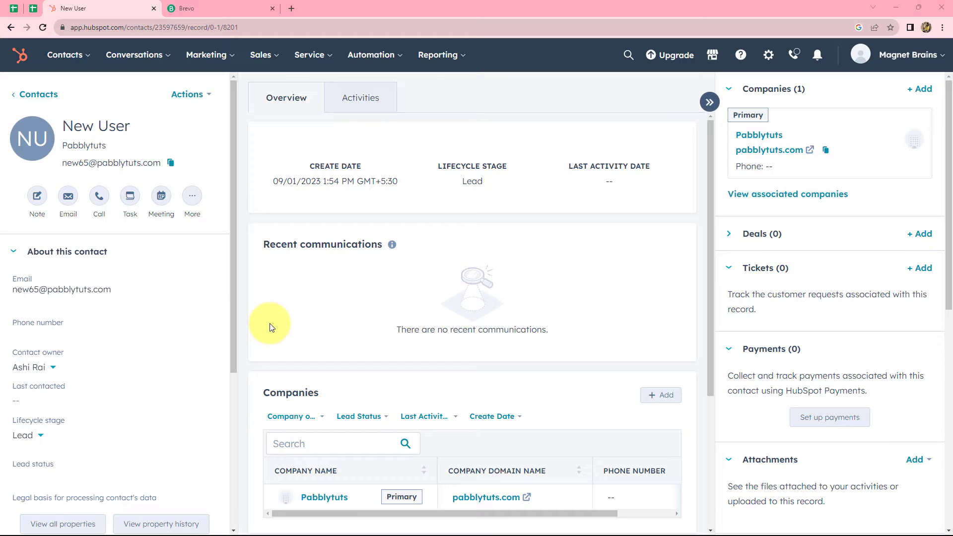
- Open the Pabbly Connect homepage (pabbly.com/connect) in a new Chrome tab
left_click(194, 6)
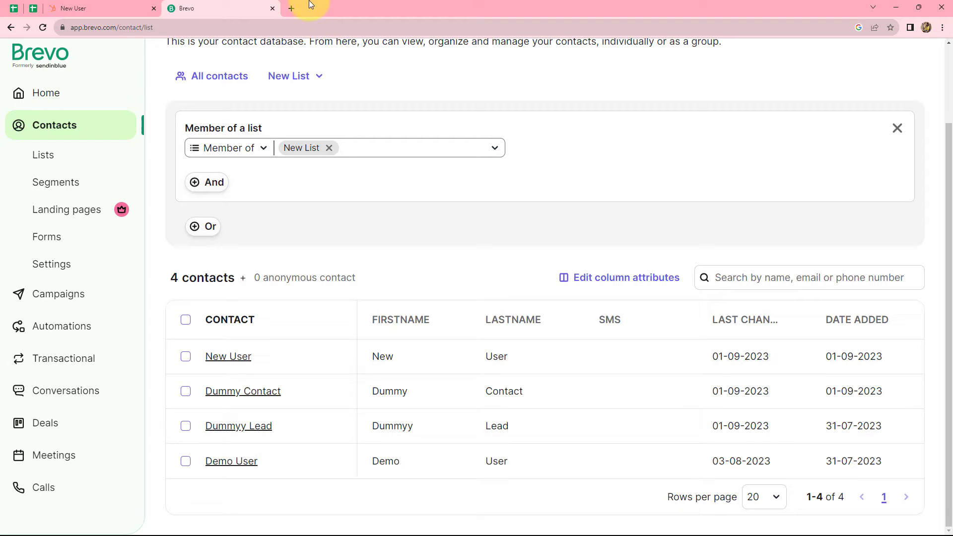
left_click(292, 9)
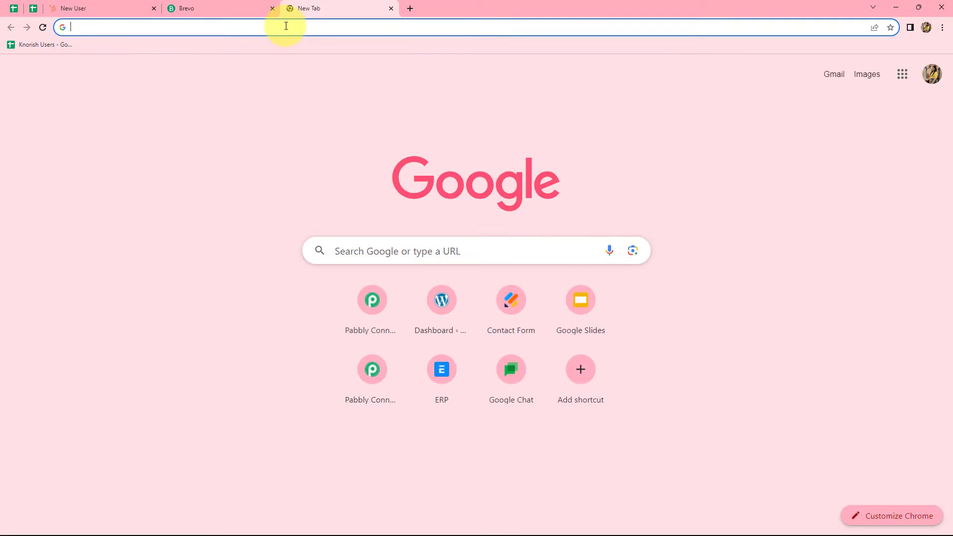
type("pabbly.com/connect/")
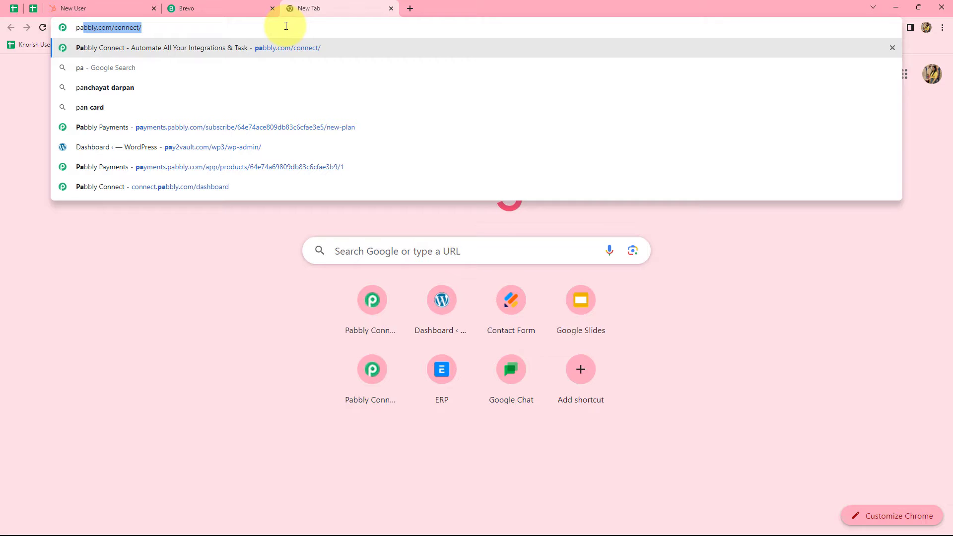
key("Return")
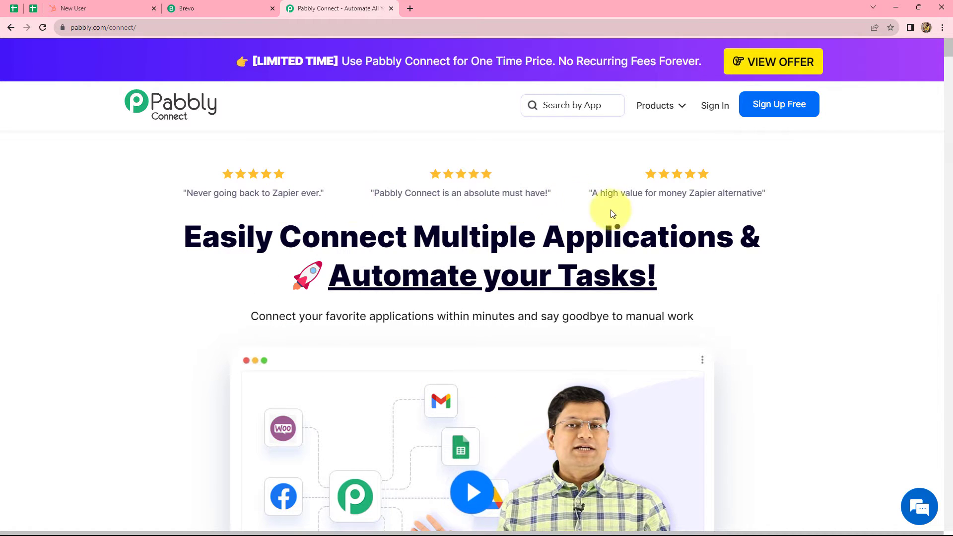
- Sign in to Pabbly and launch the Pabbly Connect app from All Apps
left_click(715, 106)
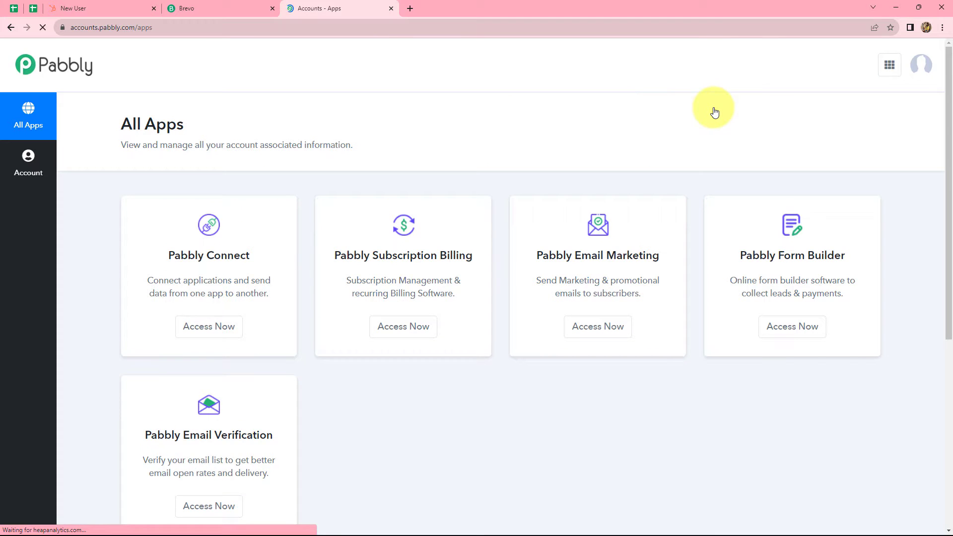
scroll(647, 372, "down", 1)
scroll(646, 369, "down", 2)
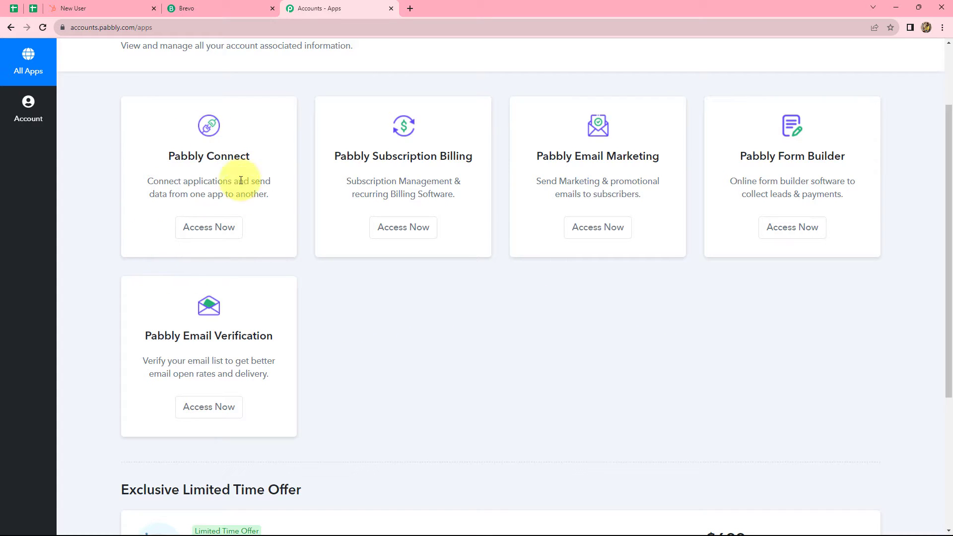
left_click(212, 229)
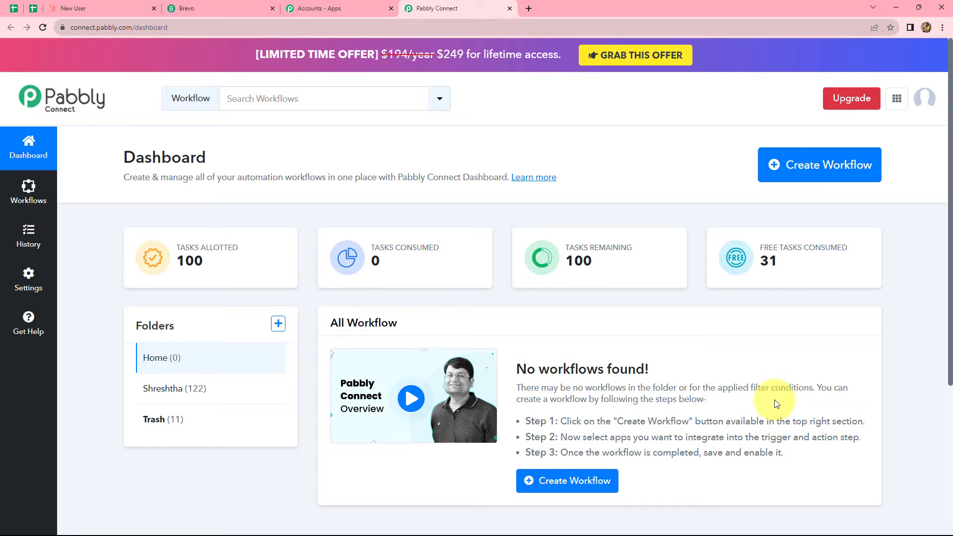
- Create a workflow named 'Create Brevo Contact & send Text Email Campaign for HubSpot Contact'
left_click(810, 169)
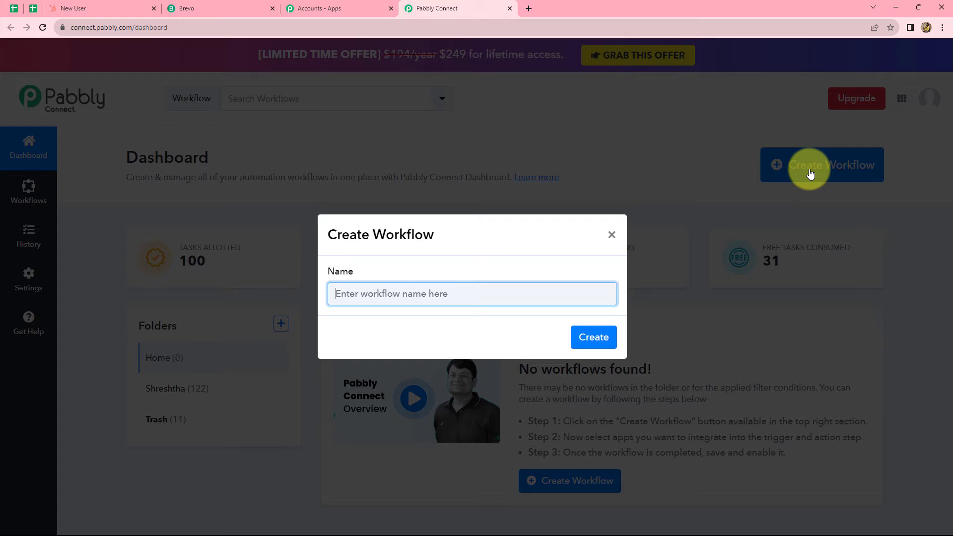
type("Brevo Contact & send Text Email Campaign for HubSpot Contact")
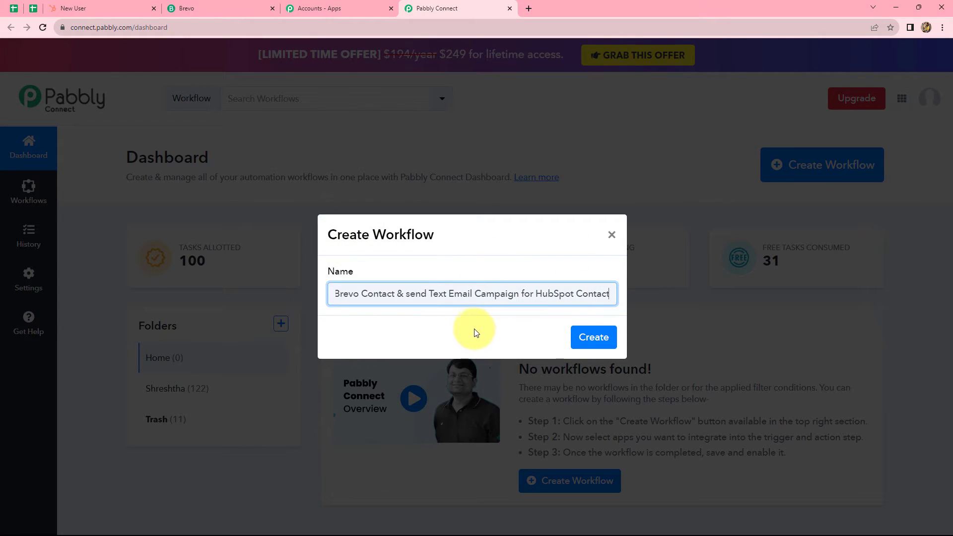
left_click(580, 345)
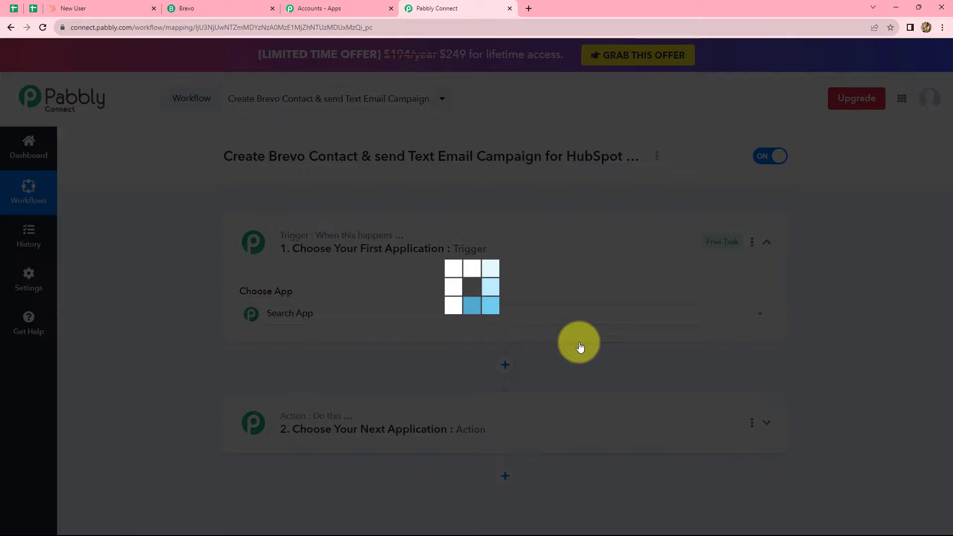
- Choose HubSpot CRM as the trigger app with the New Contact Added event
scroll(797, 323, "down", 3)
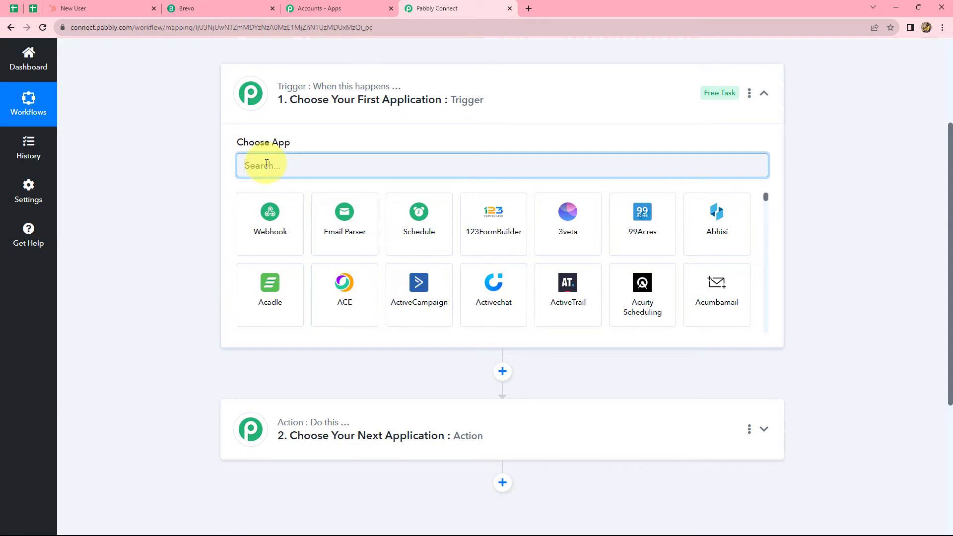
type("Hub")
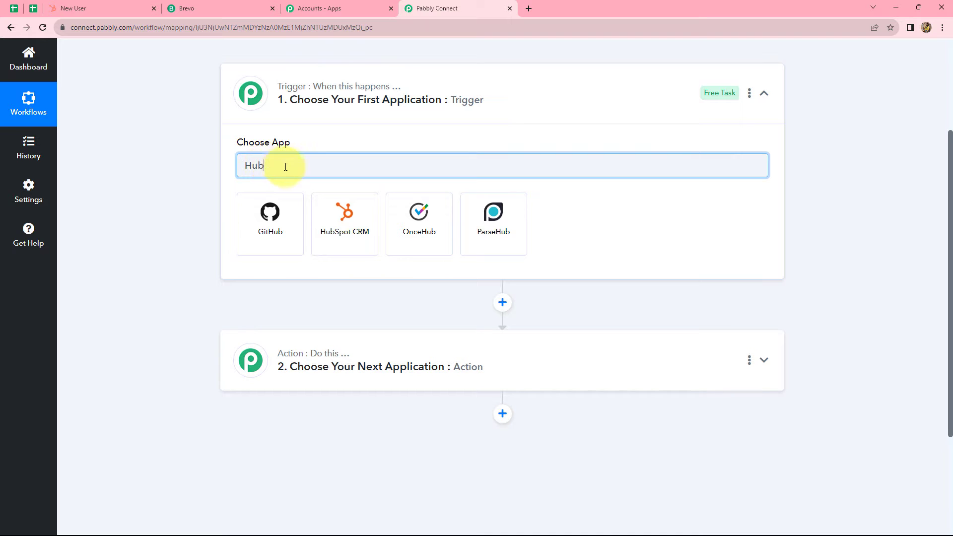
left_click(353, 220)
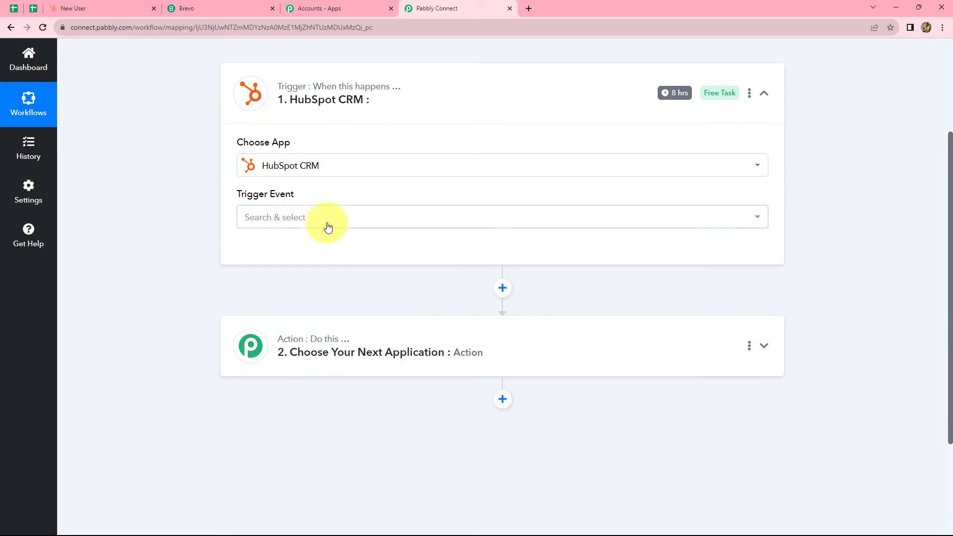
left_click(291, 219)
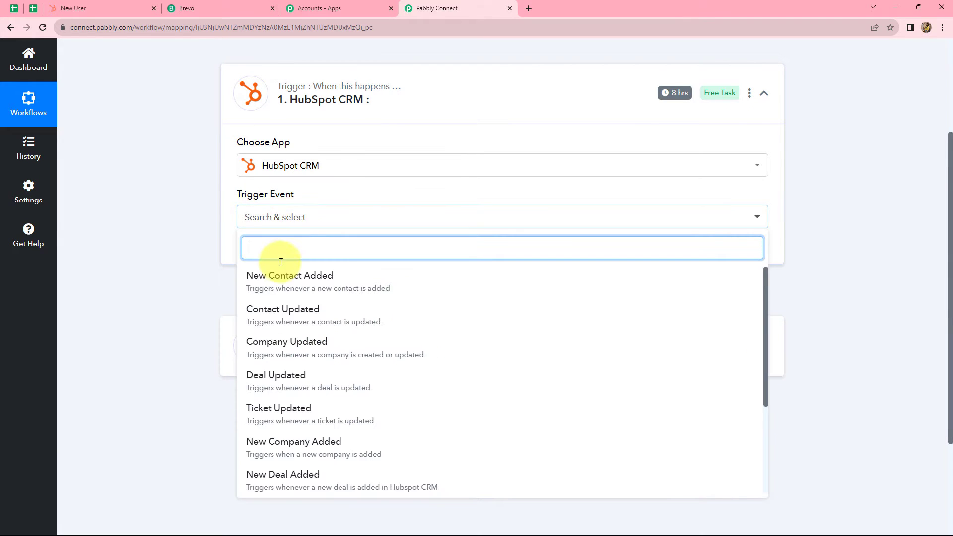
left_click(269, 287)
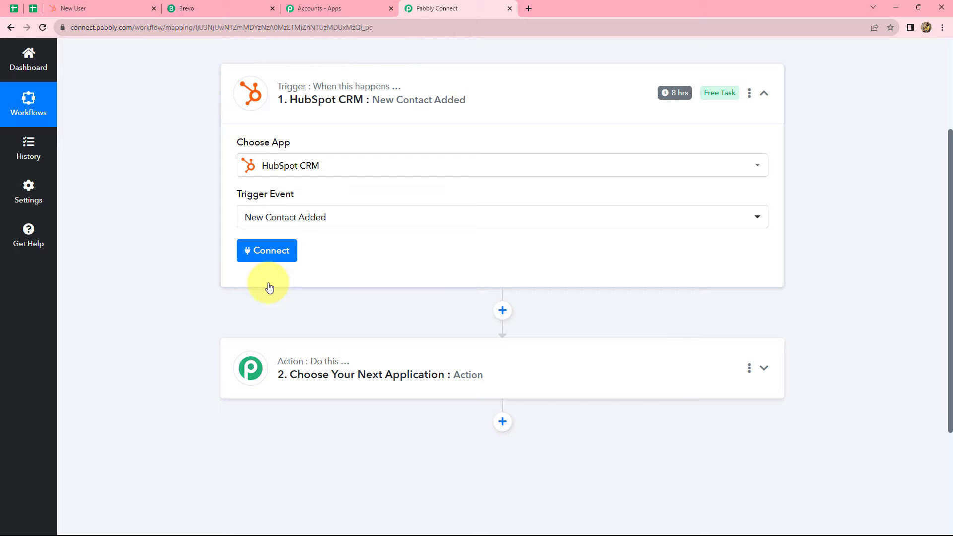
- Add a new HubSpot CRM connection and authorize the chosen HubSpot account
left_click(262, 253)
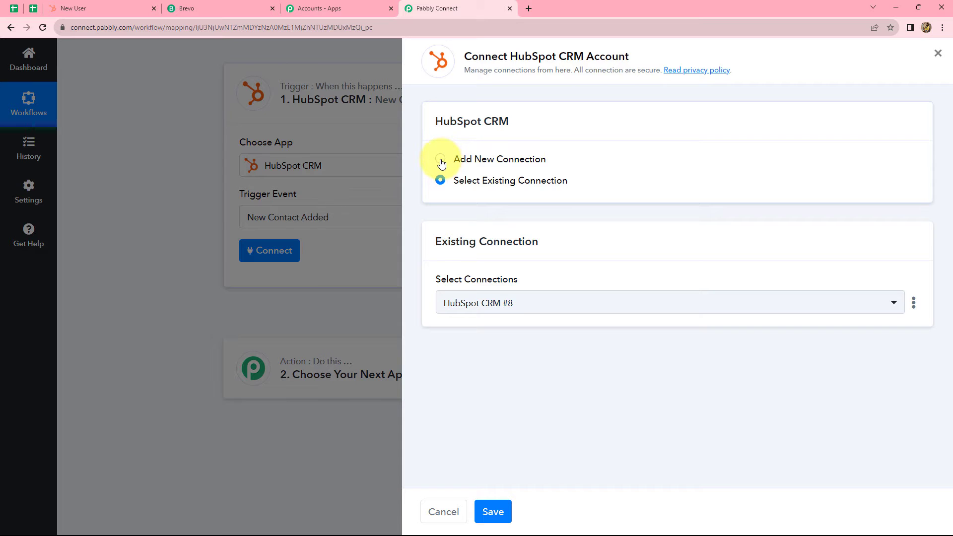
left_click(441, 164)
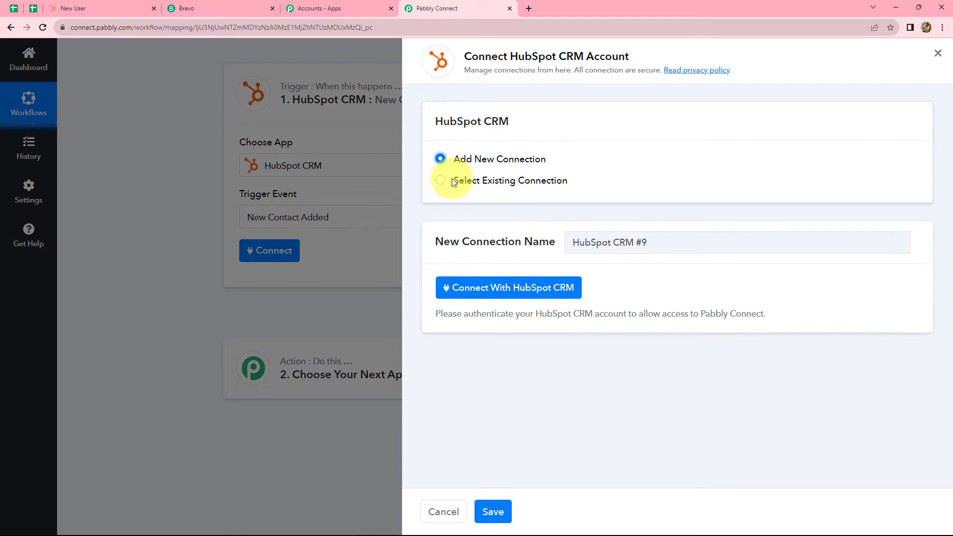
left_click(460, 293)
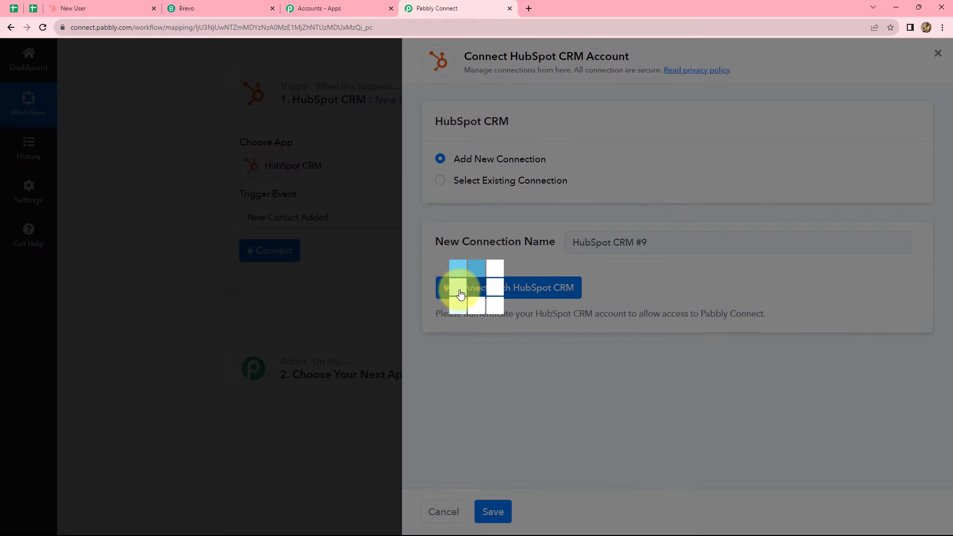
scroll(240, 221, "down", 3)
left_click(45, 250)
left_click(102, 296)
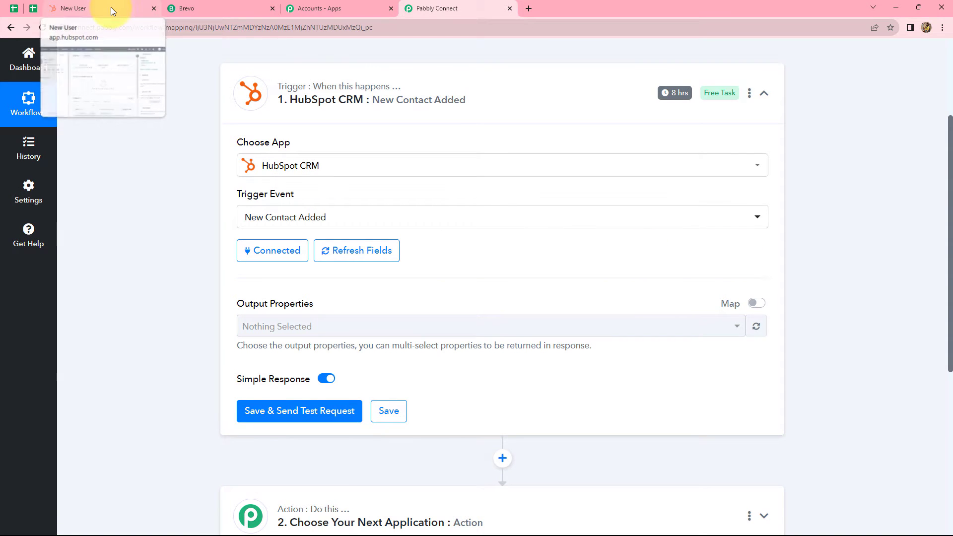
left_click(111, 7)
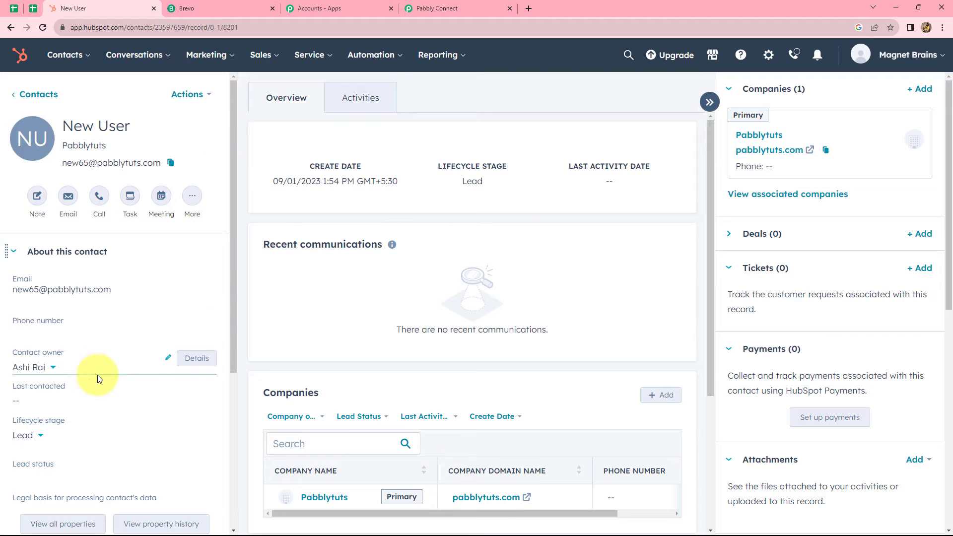
left_click(426, 8)
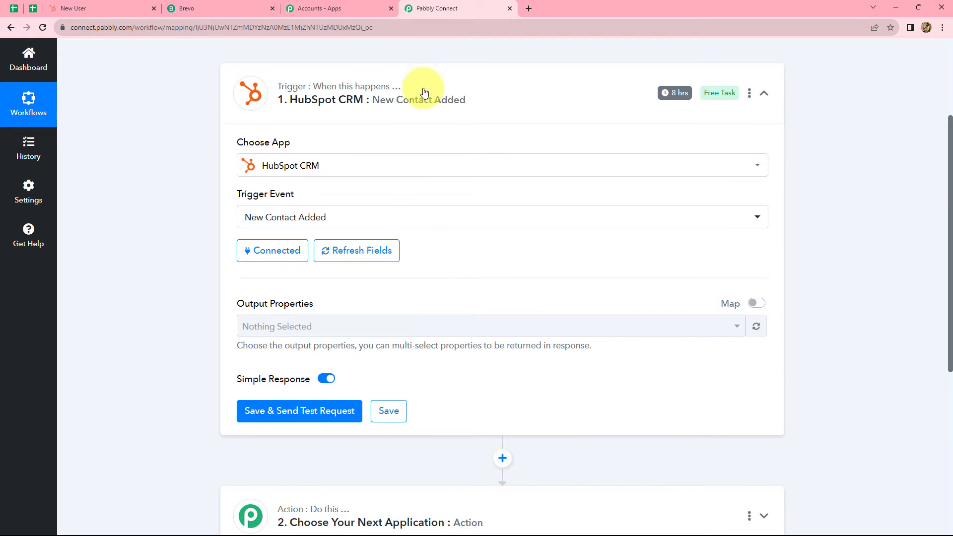
scroll(813, 238, "down", 2)
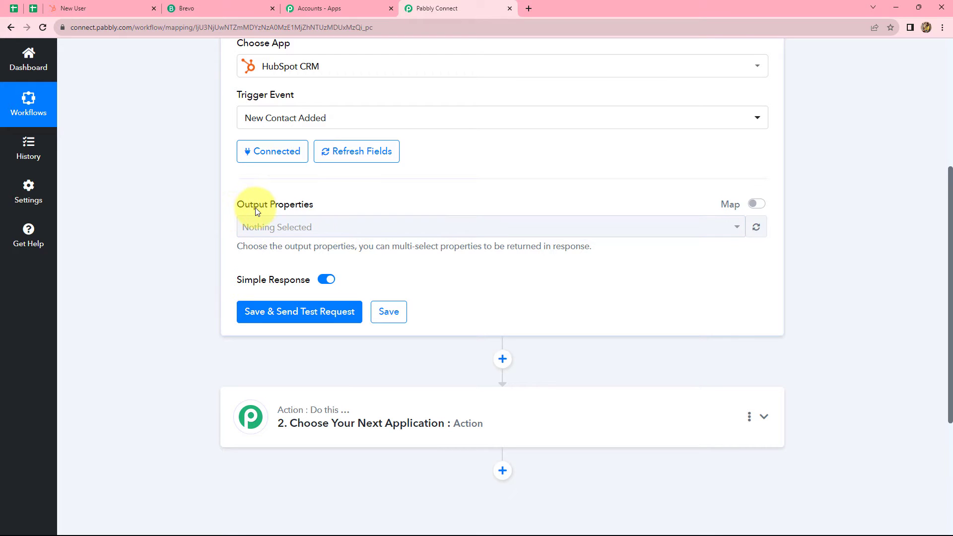
- Select First Name, Last Name, Email and Phone Number as the trigger's output properties
left_click(301, 228)
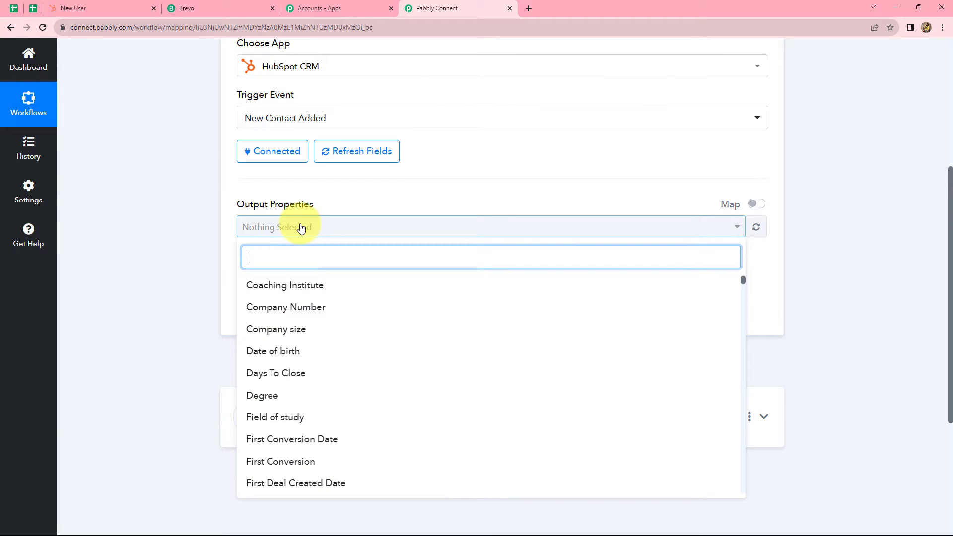
type("Fisr")
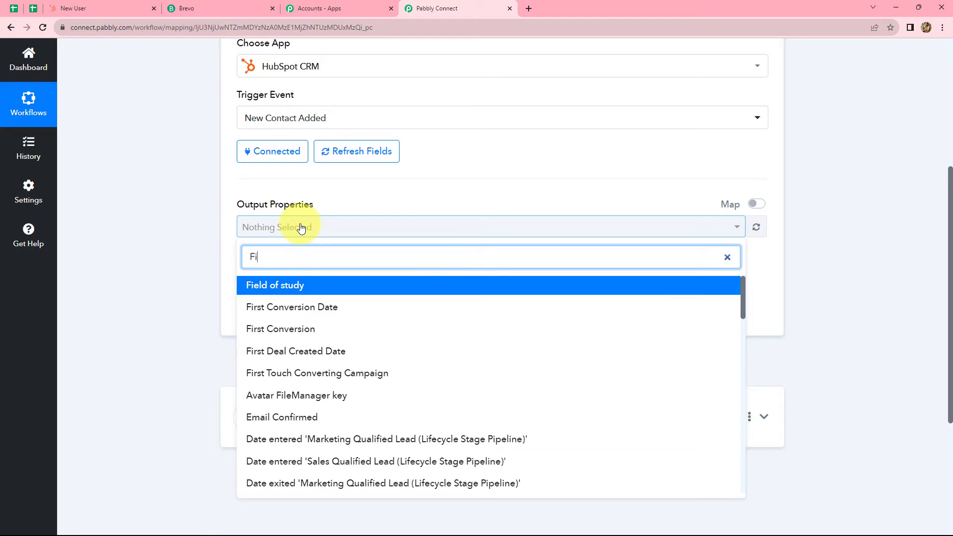
key("BackSpace")
key("BackSpace")
type("rst n")
left_click(276, 289)
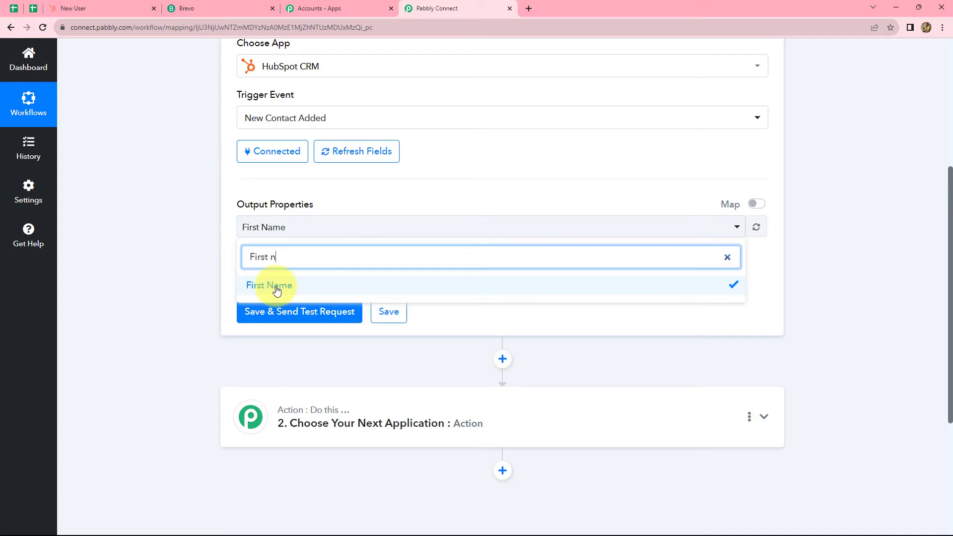
key("BackSpace")
key("BackSpace")
key("BackSpace")
key("BackSpace")
key("BackSpace")
key("BackSpace")
key("BackSpace")
type("last")
left_click(257, 285)
key("BackSpace")
key("BackSpace")
key("BackSpace")
key("BackSpace")
type("email")
scroll(279, 327, "down", 4)
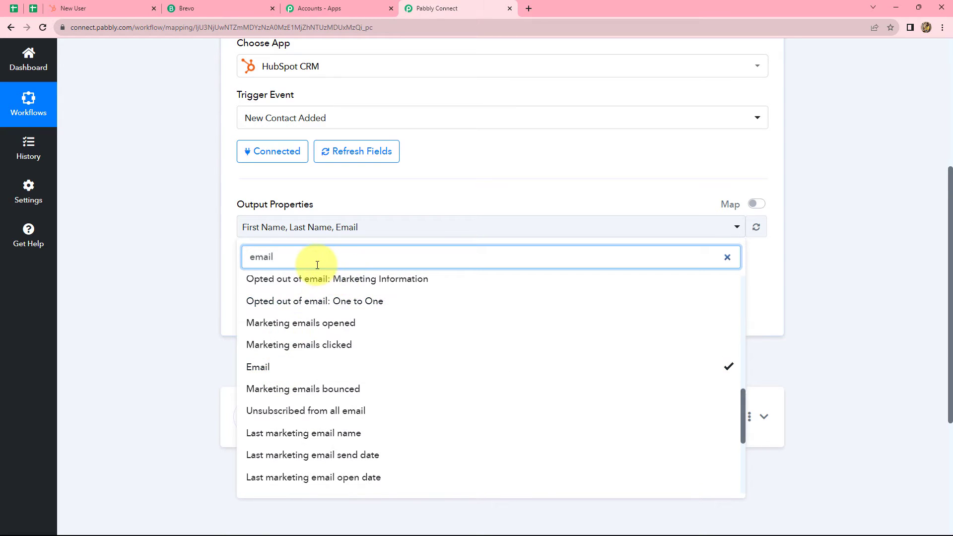
key("BackSpace")
key("BackSpace")
key("BackSpace")
key("BackSpace")
key("BackSpace")
type("Phone")
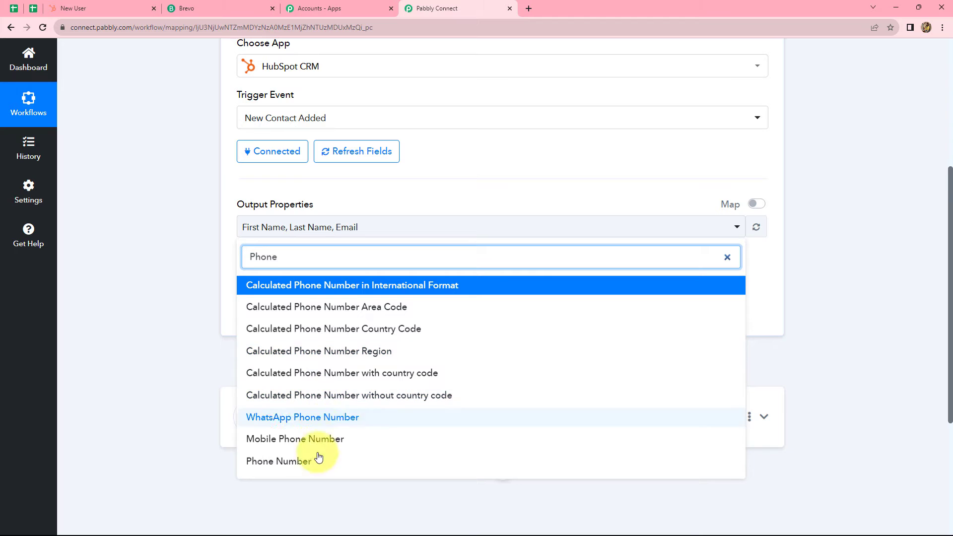
left_click(318, 457)
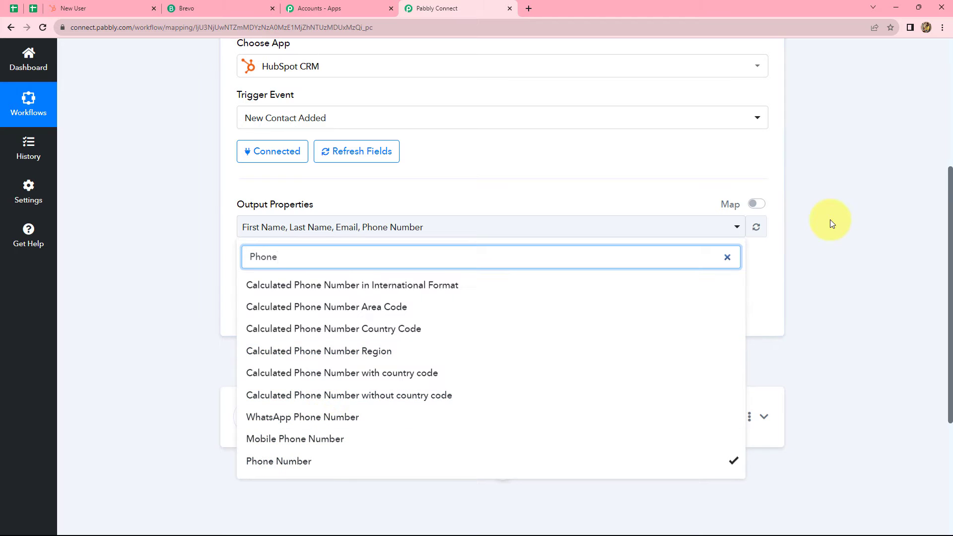
left_click(830, 219)
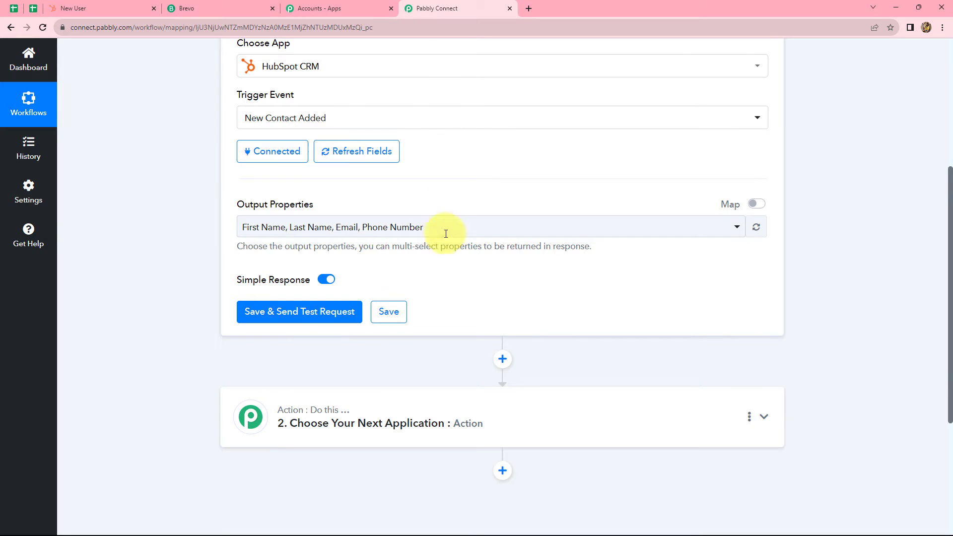
- Save the trigger, send a test request and review the returned test contact's details
left_click(265, 320)
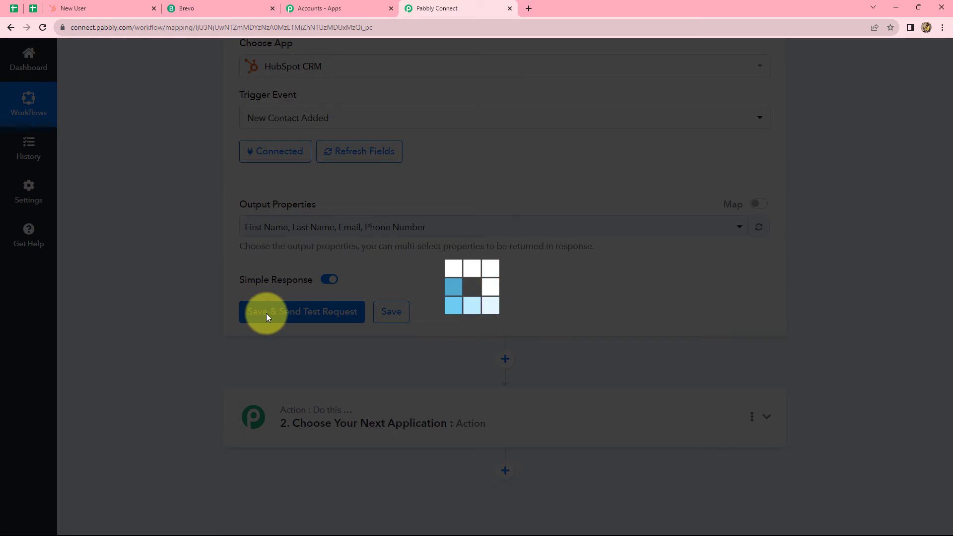
scroll(514, 376, "up", 2)
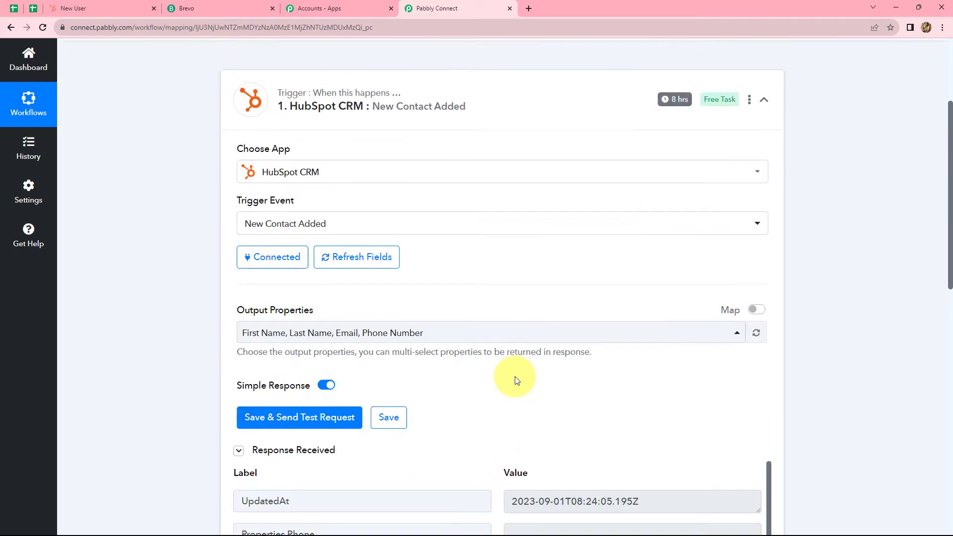
scroll(514, 376, "up", 3)
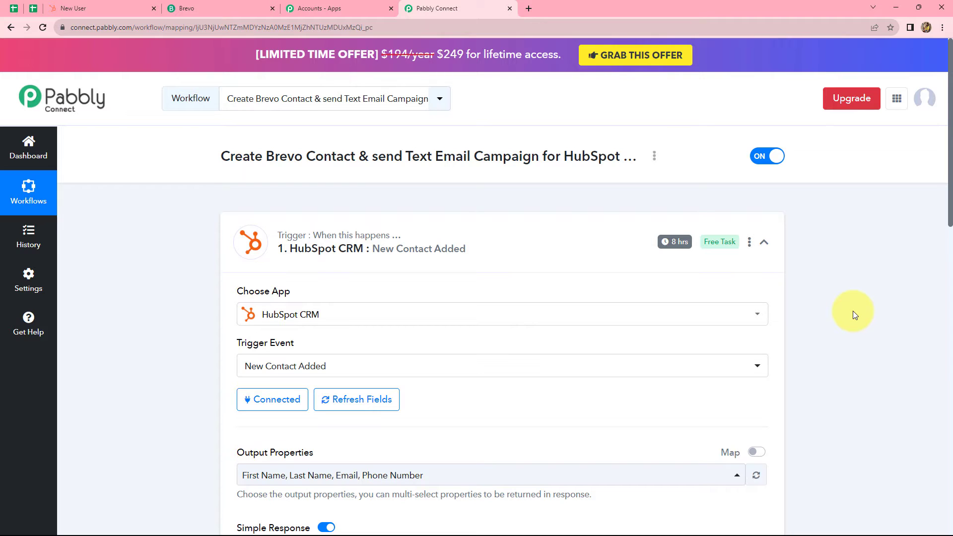
scroll(853, 310, "down", 8)
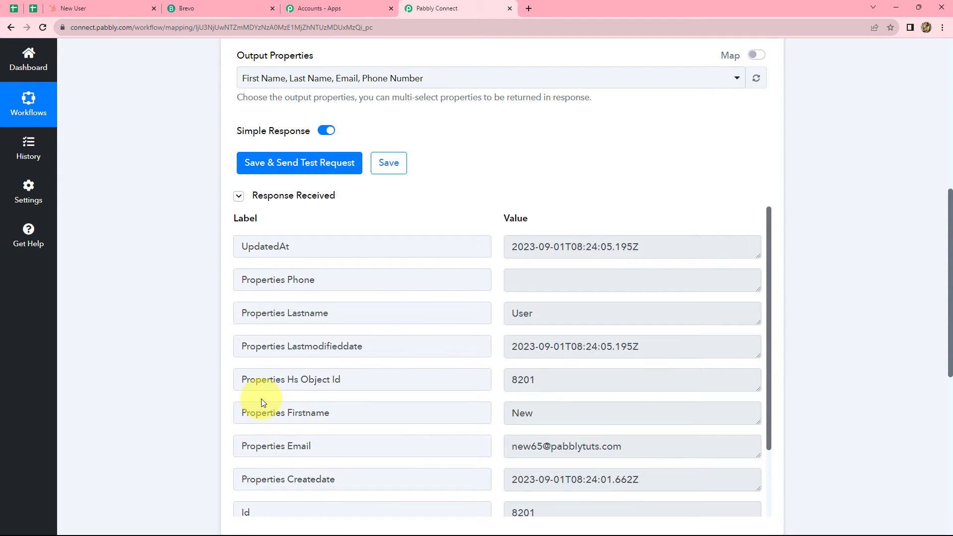
scroll(397, 418, "up", 2)
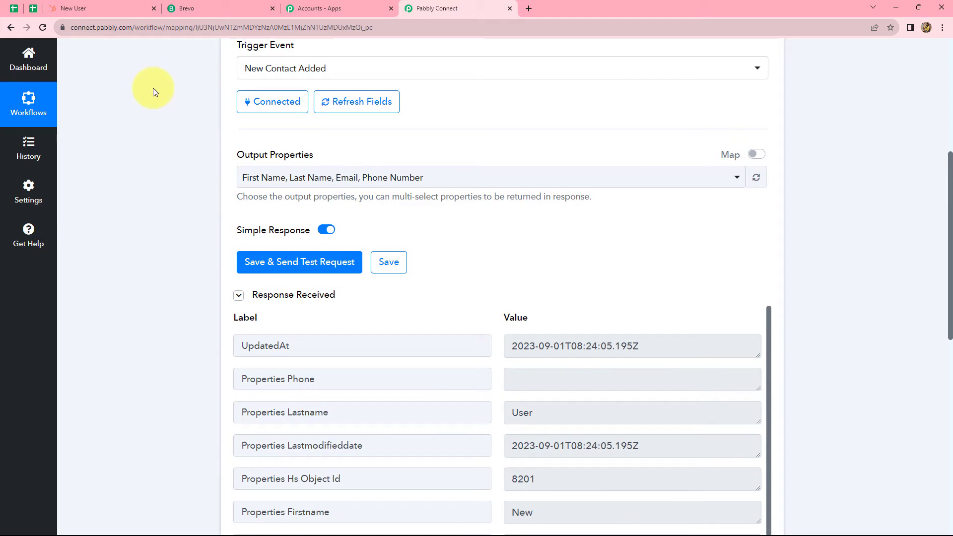
left_click(85, 8)
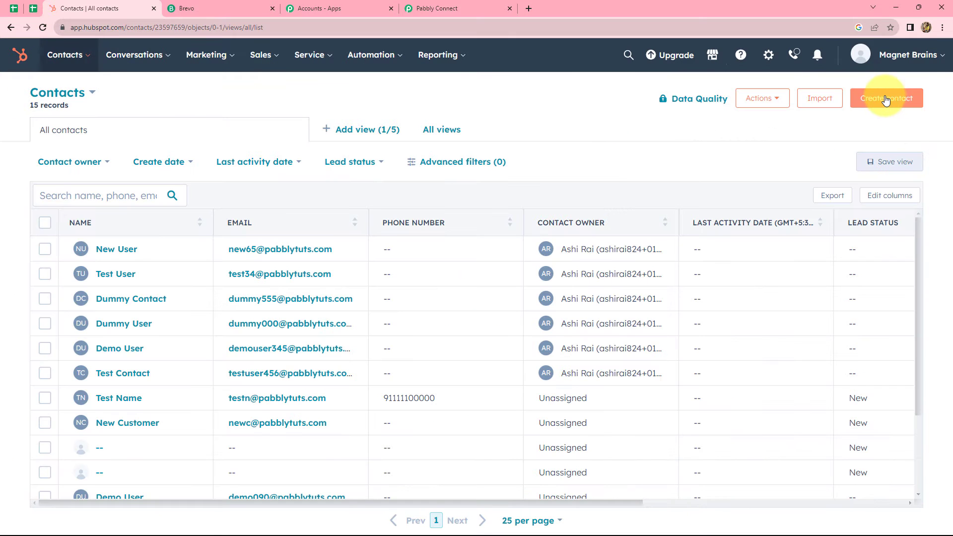
- Start a new HubSpot contact, entering its email, first name and last name
left_click(885, 99)
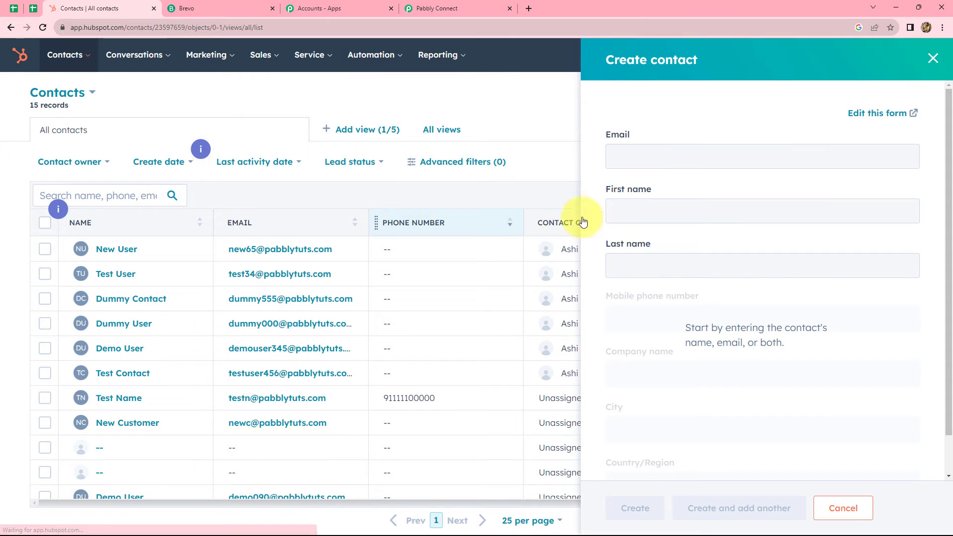
left_click(644, 157)
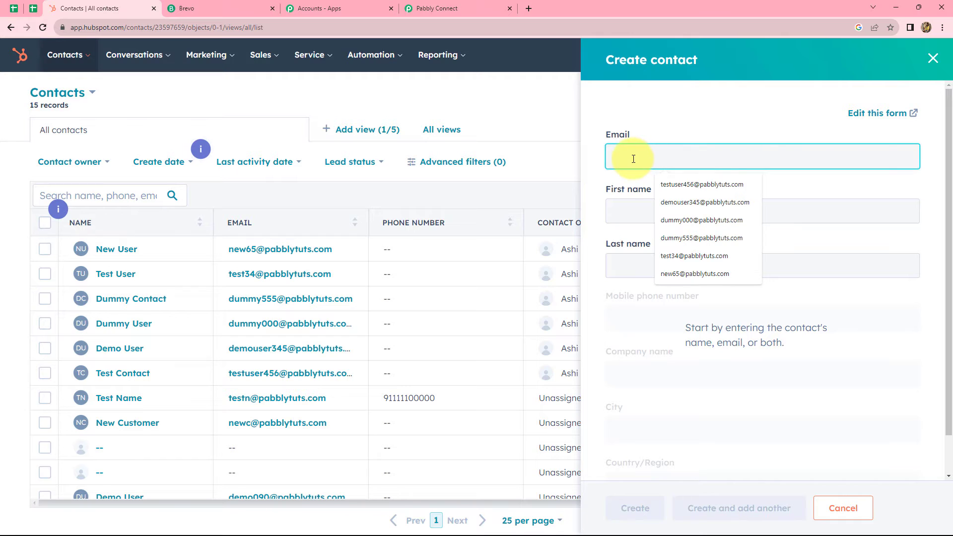
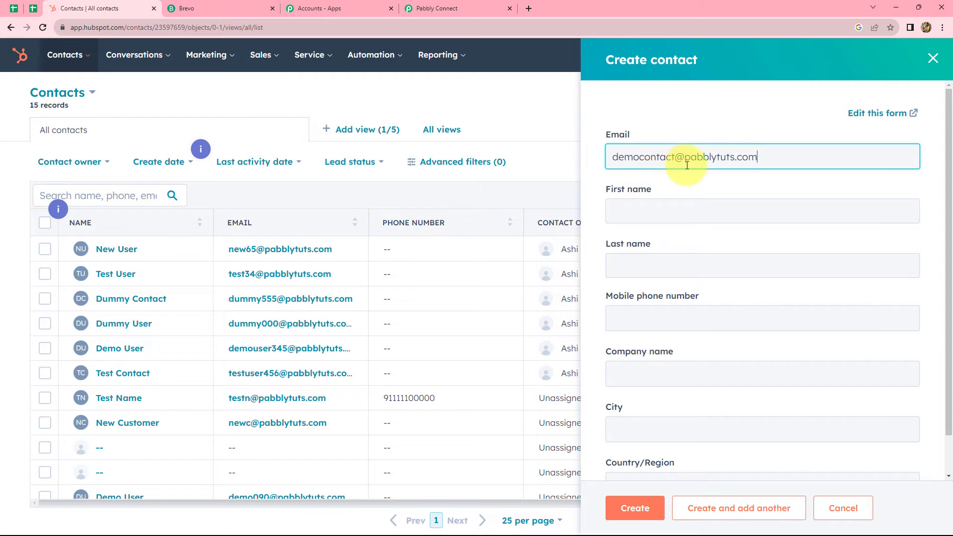
left_click(707, 211)
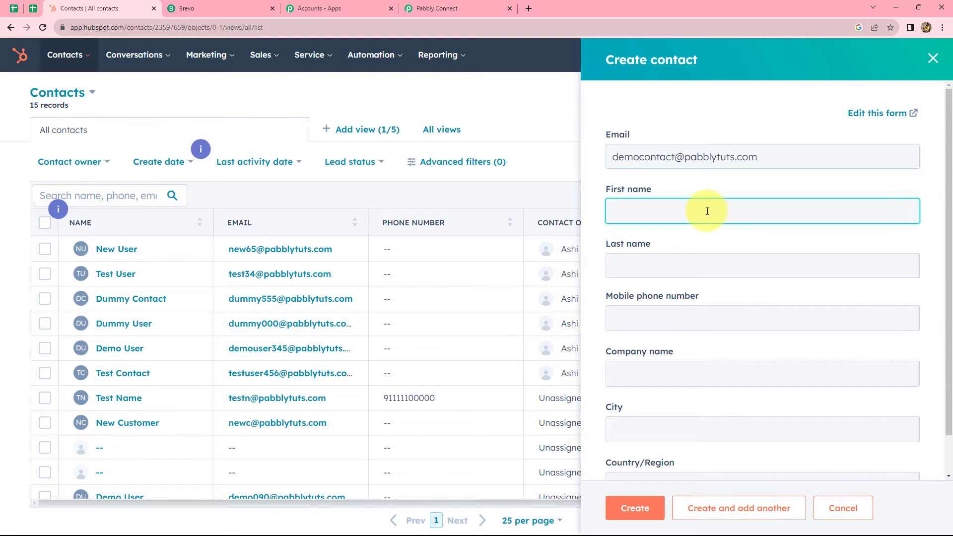
type("Demo")
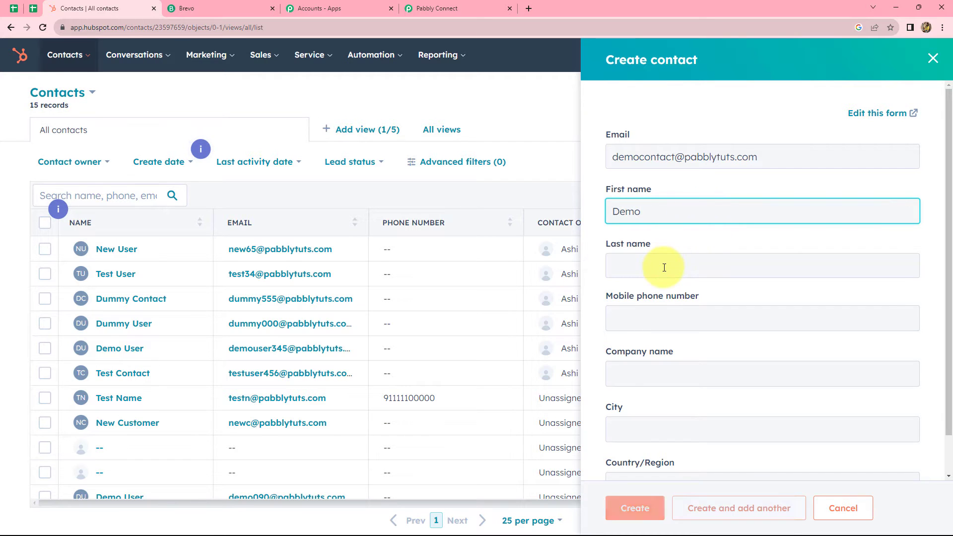
left_click(664, 267)
type("Contact")
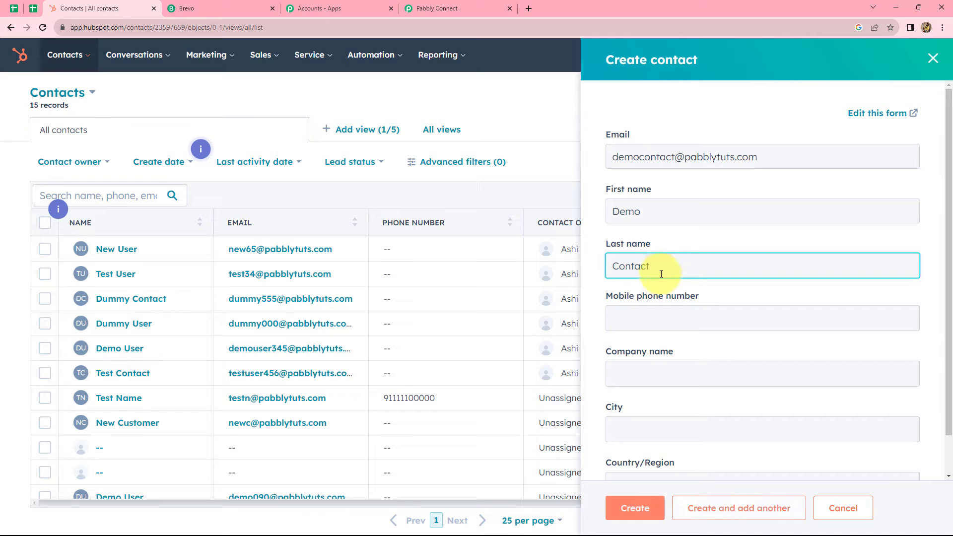
- Add the mobile phone, company Pabbly, city Bhopal and country, then create the contact
left_click(654, 317)
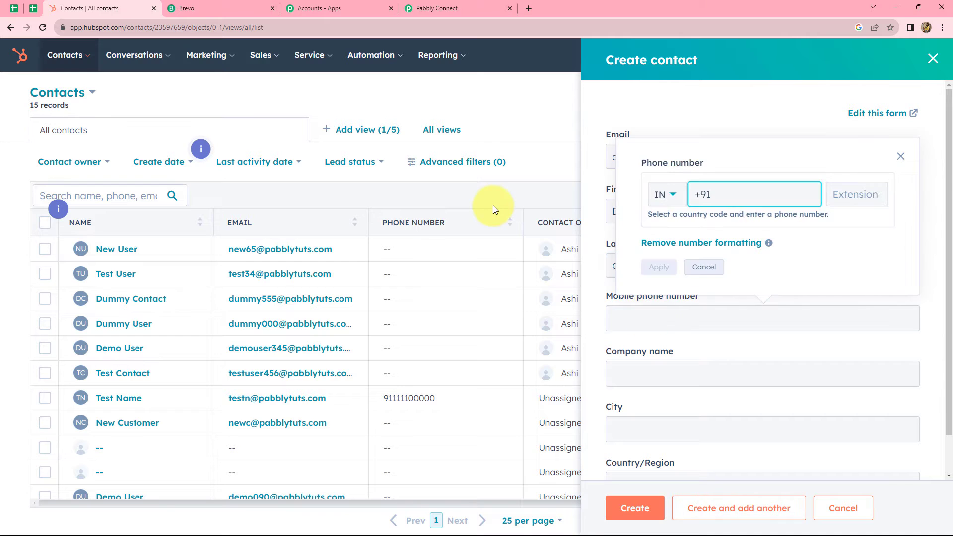
key("Return")
left_click(663, 336)
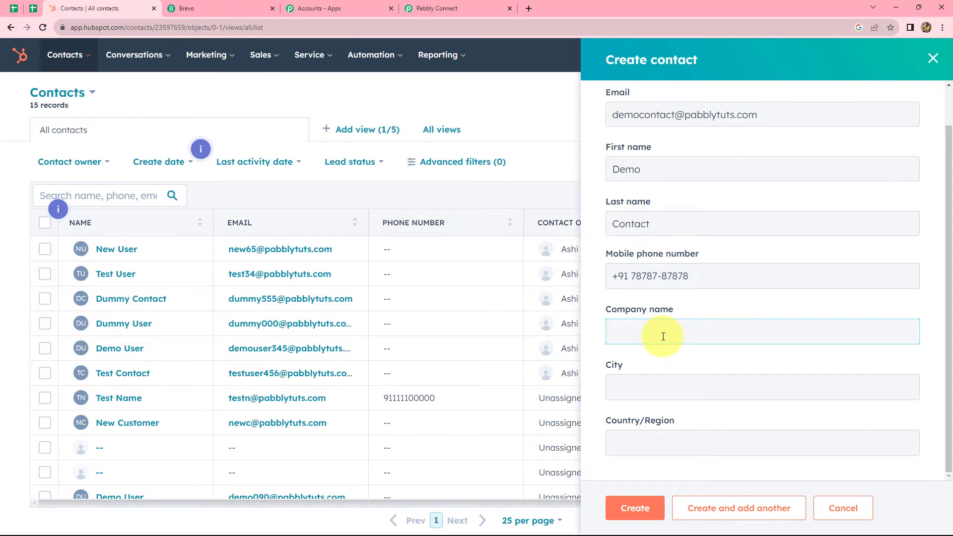
type("Pabbly")
left_click(640, 382)
type("Bhopal")
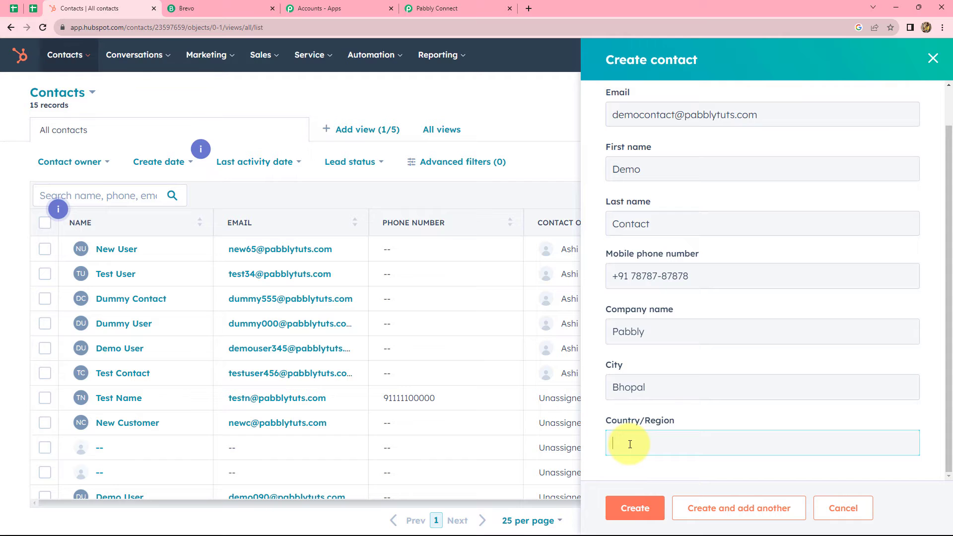
type("India")
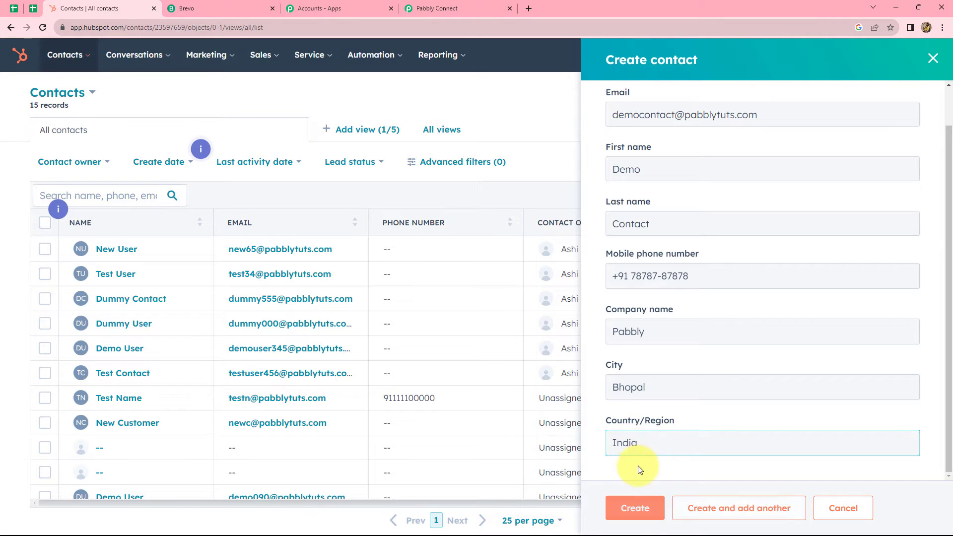
left_click(635, 507)
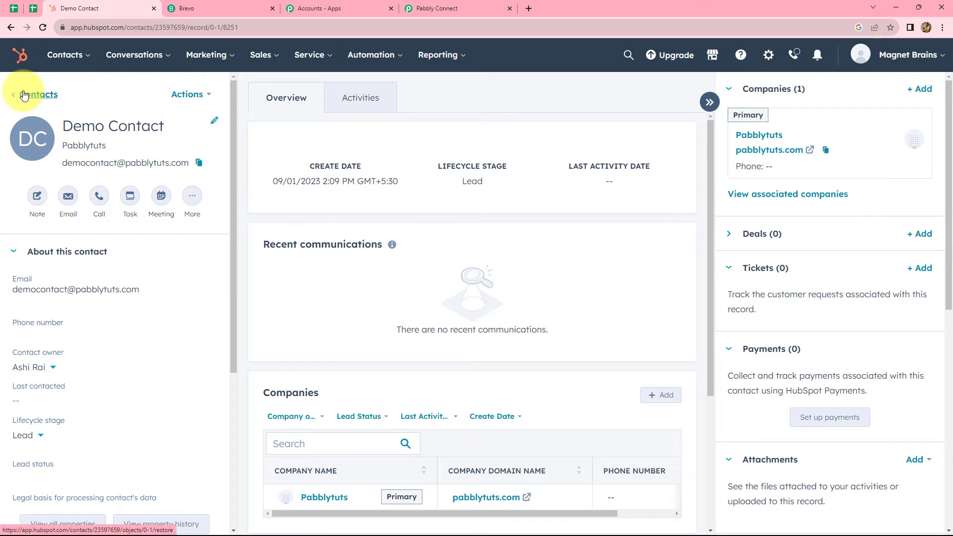
- Resend the trigger test and check it now returns the newly created contact's details
left_click(431, 9)
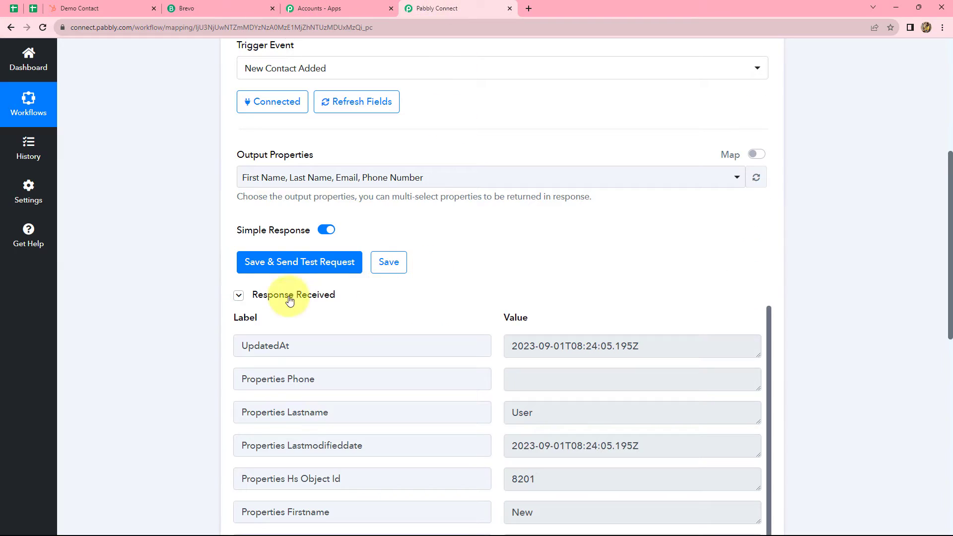
left_click(278, 263)
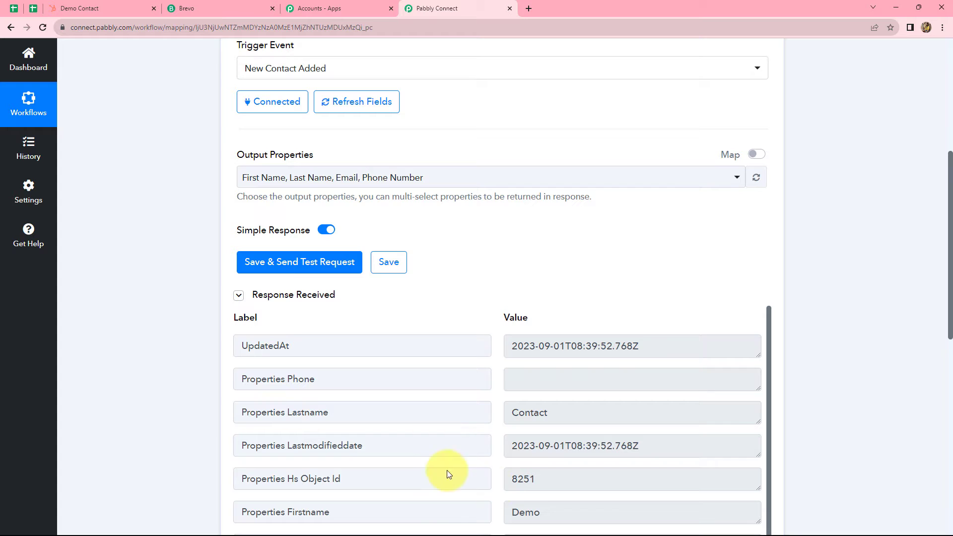
scroll(882, 320, "down", 4)
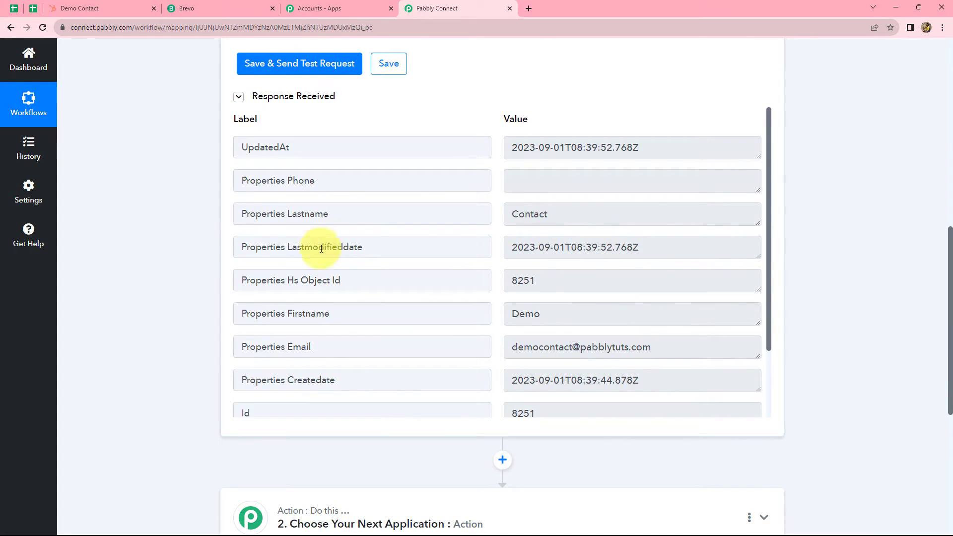
scroll(692, 247, "down", 2)
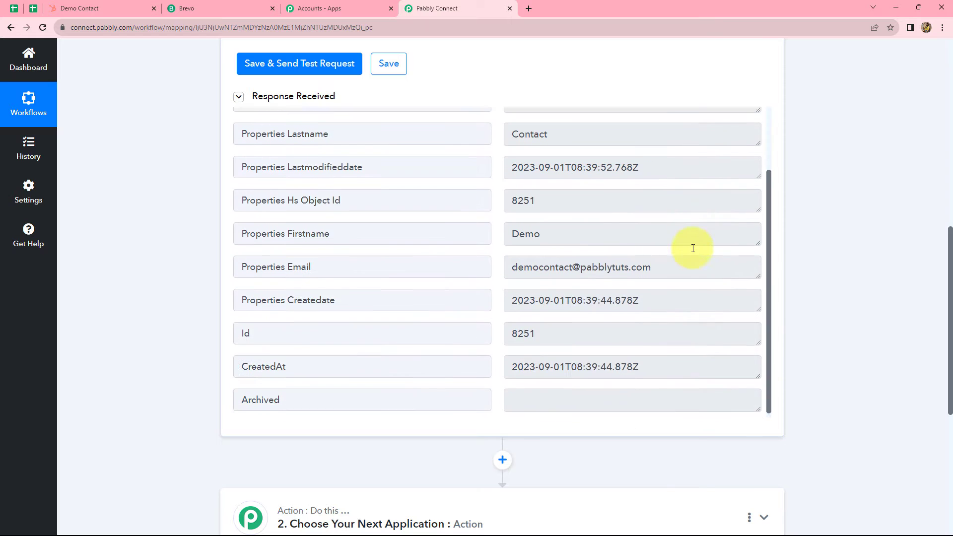
scroll(878, 228, "down", 4)
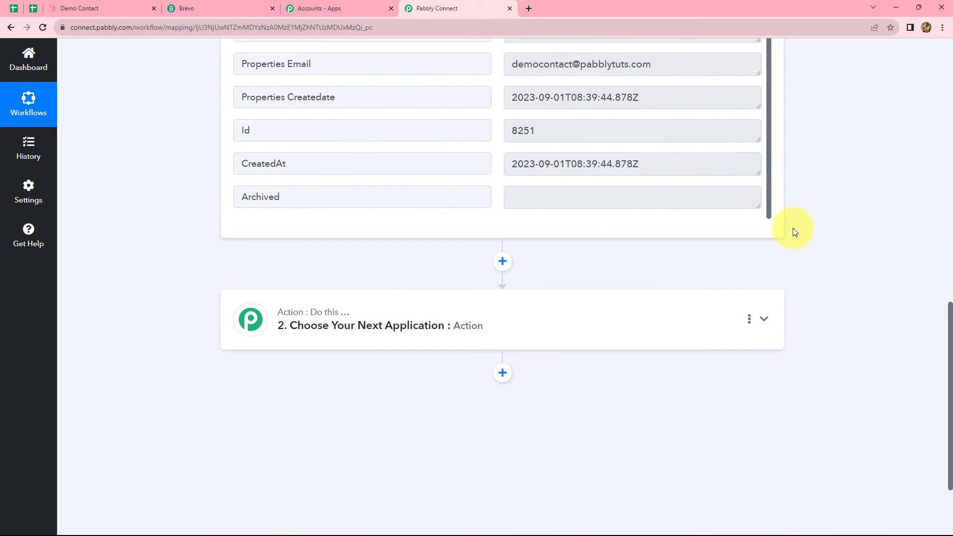
scroll(790, 228, "up", 3)
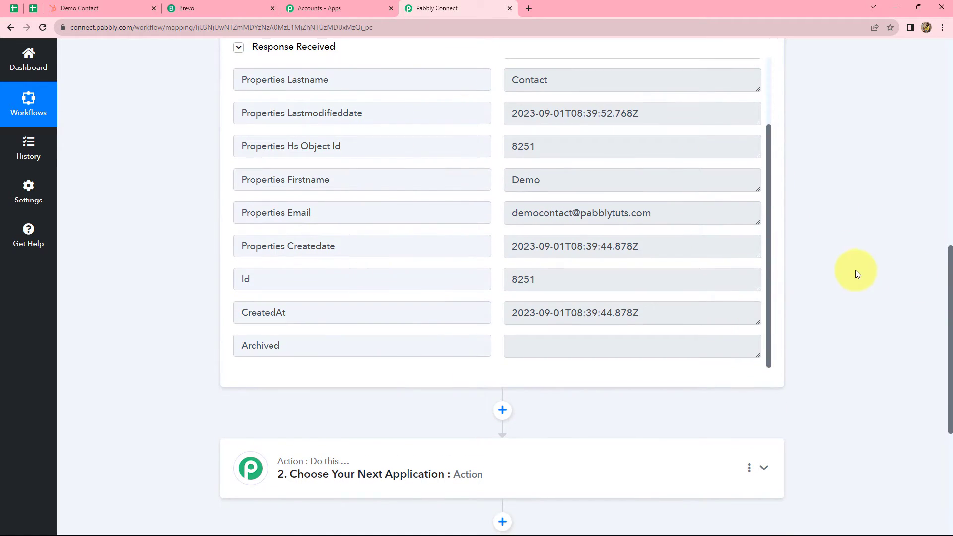
scroll(855, 270, "down", 3)
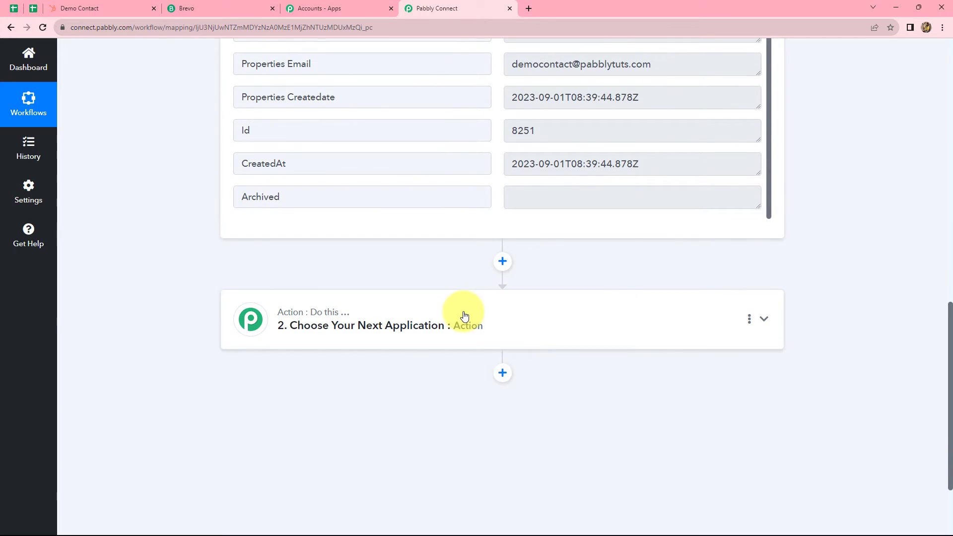
- Set step 2 to Brevo's Create or Update Contact action and begin connecting a Brevo account
left_click(462, 317)
left_click(257, 390)
type("B")
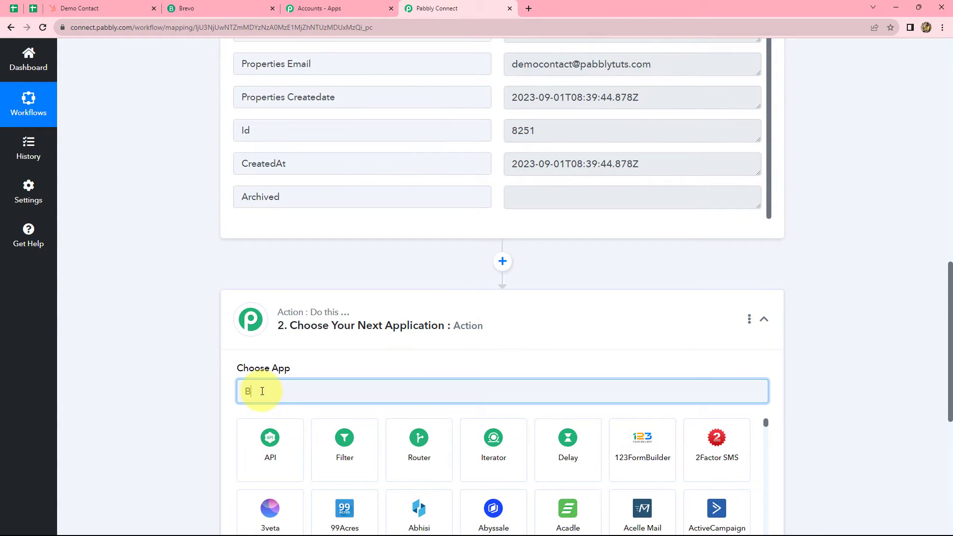
type("re")
left_click(332, 461)
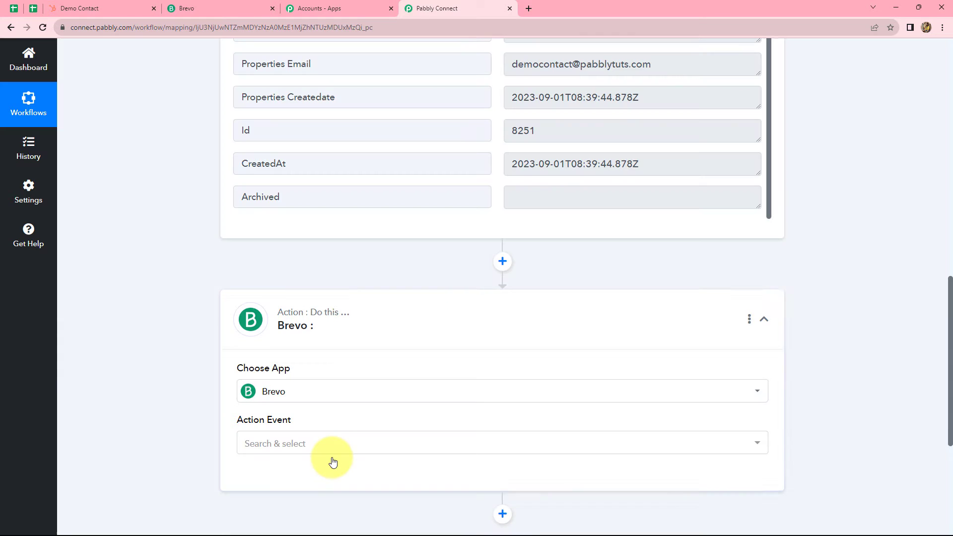
left_click(313, 443)
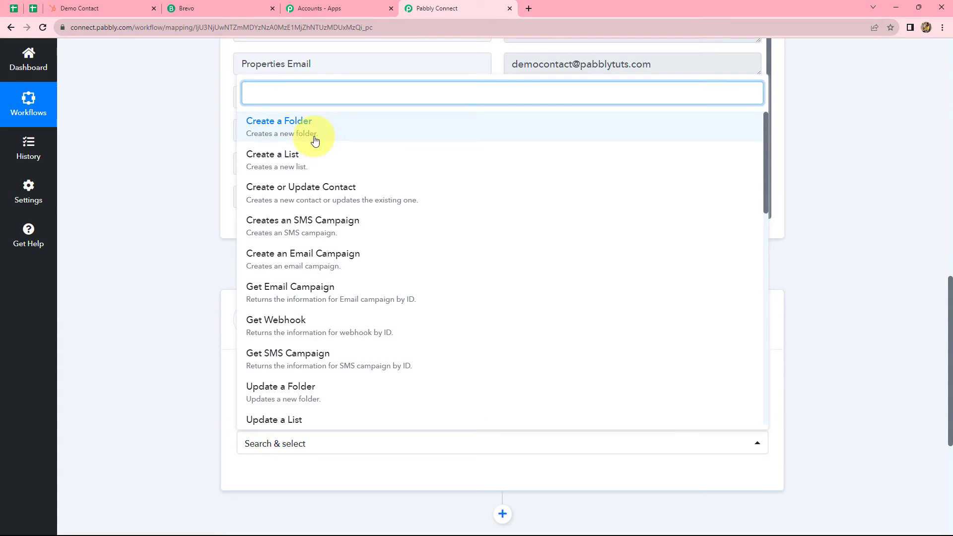
left_click(297, 193)
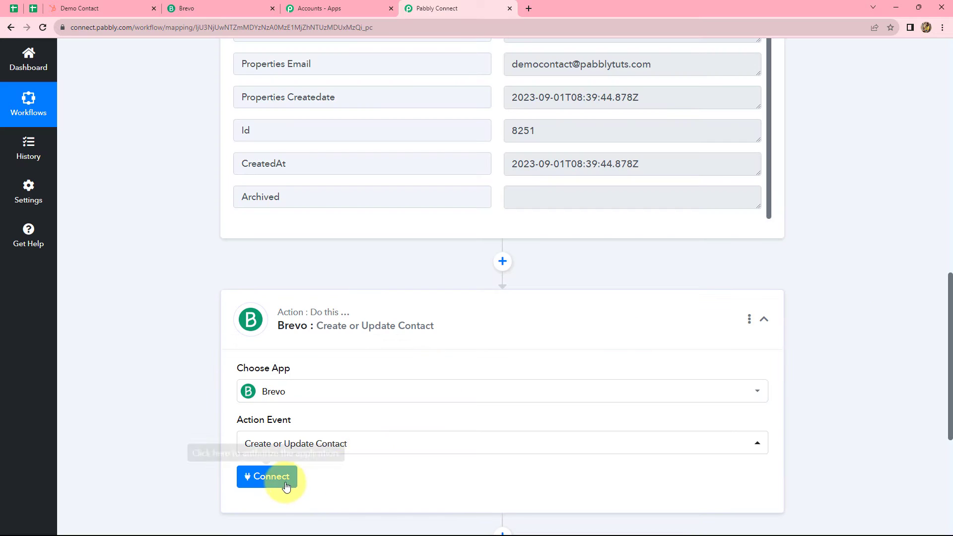
left_click(286, 484)
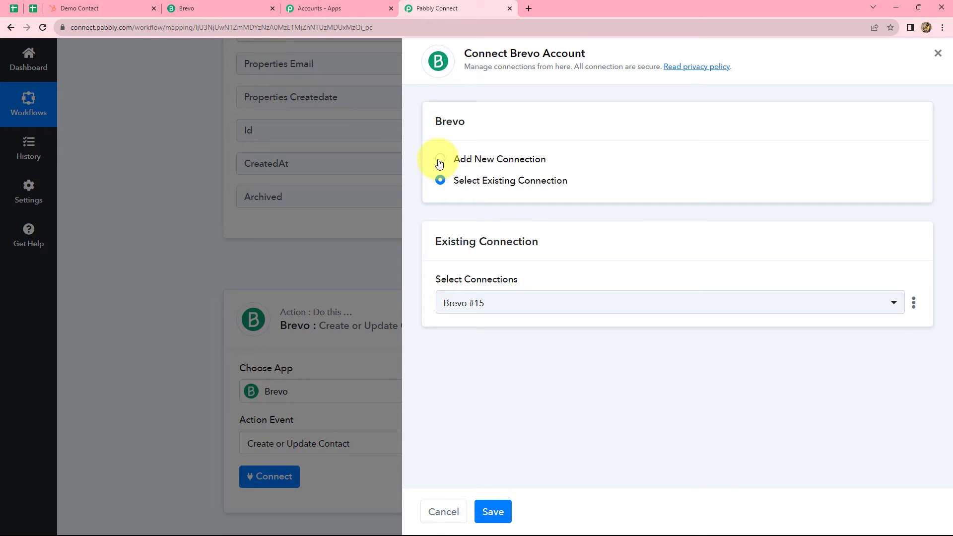
left_click(439, 160)
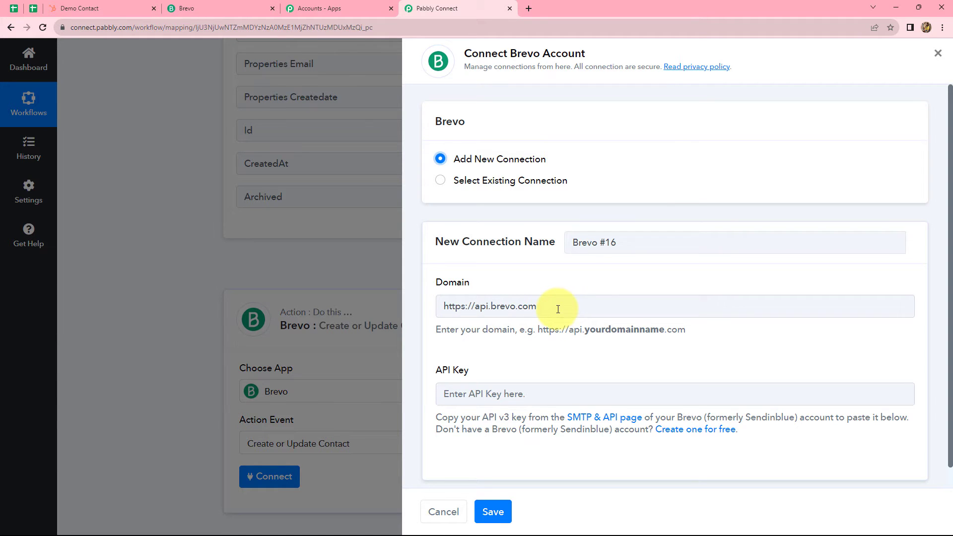
left_click(208, 8)
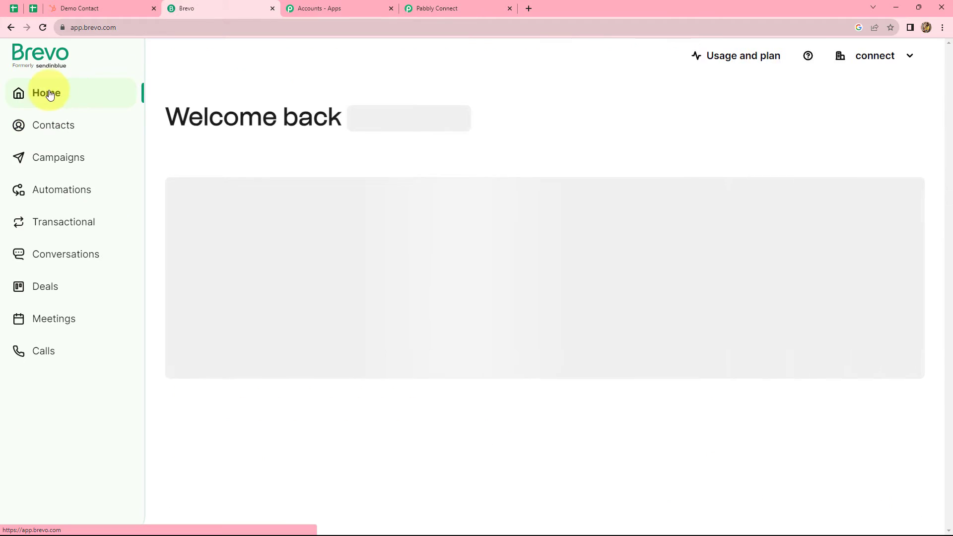
left_click(125, 27)
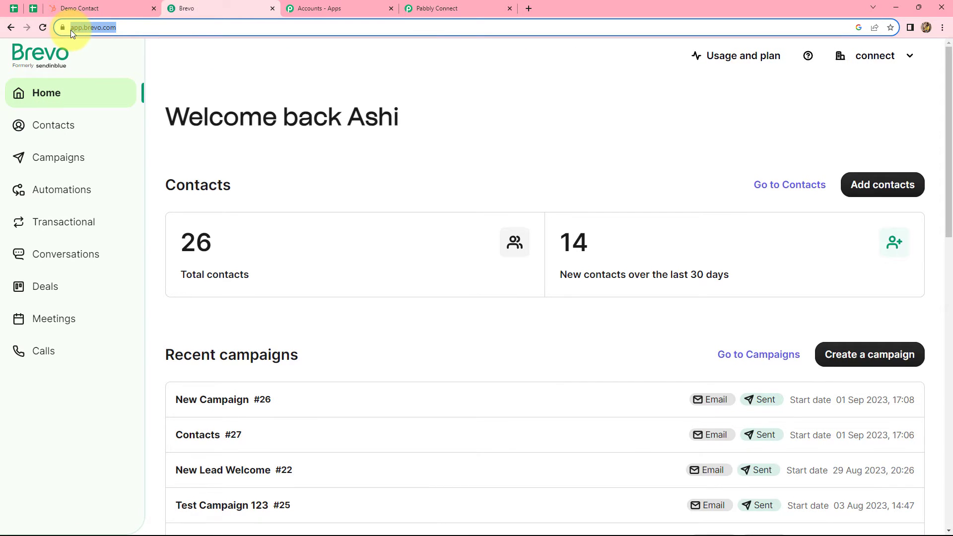
left_click(144, 27)
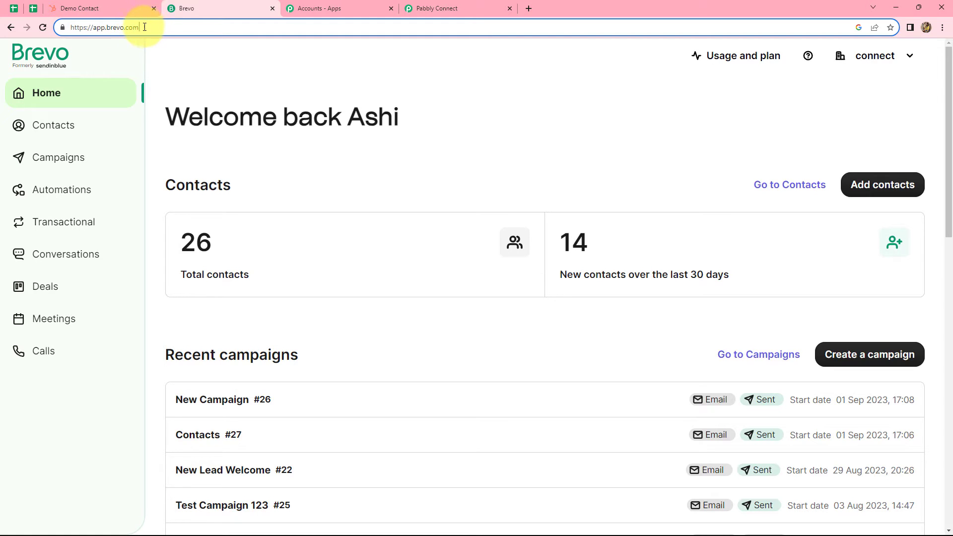
left_click_drag(139, 27, 109, 27)
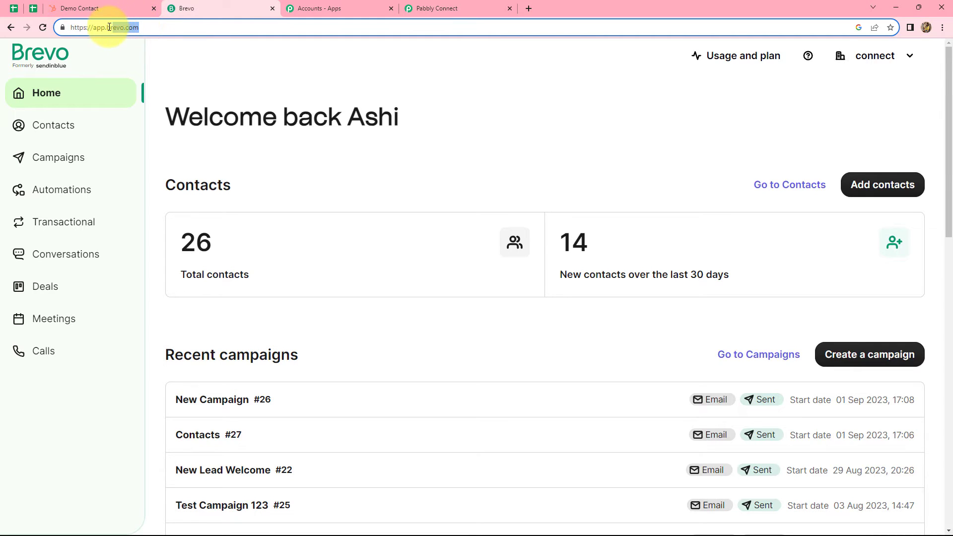
left_click(436, 8)
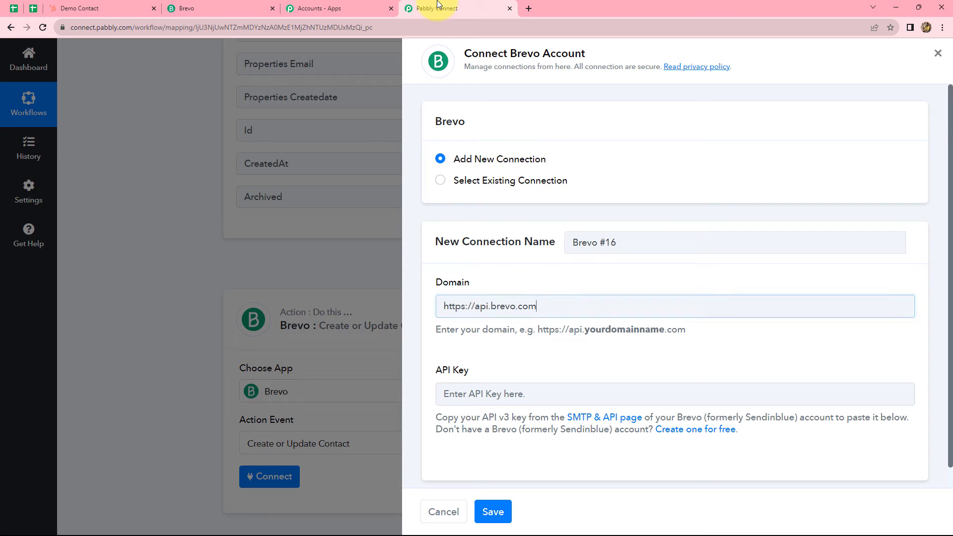
left_click(516, 395)
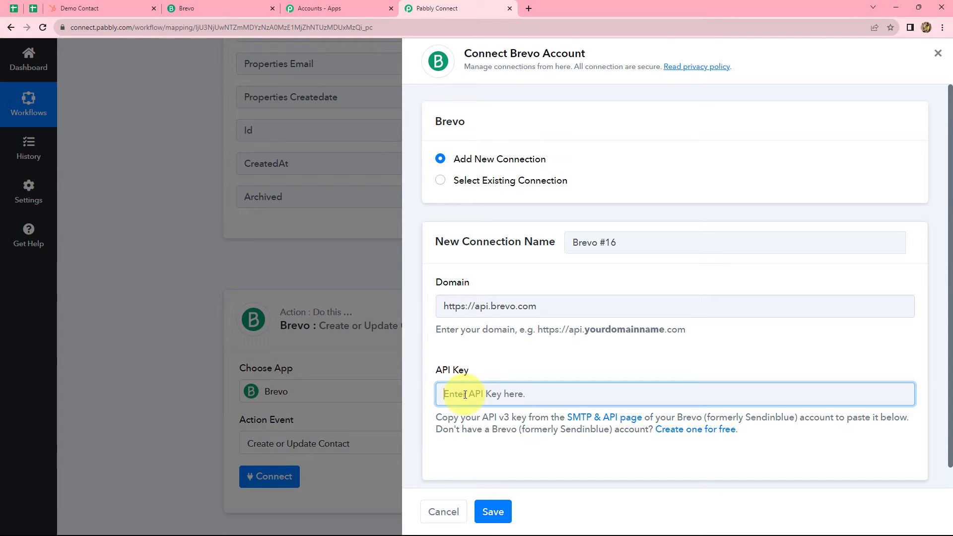
left_click(210, 6)
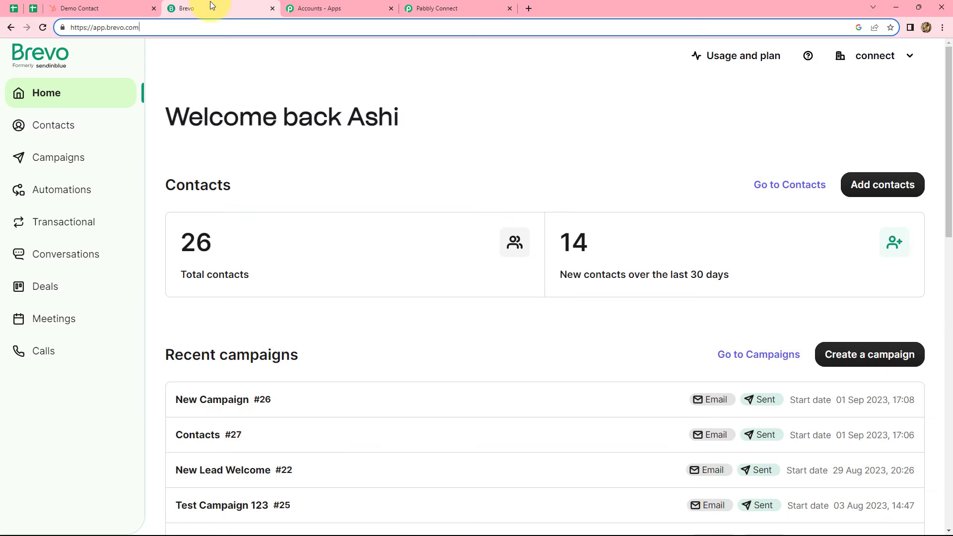
- Generate a new Brevo v3 API key named 'Test Key' under SMTP & API > API Keys
left_click(895, 55)
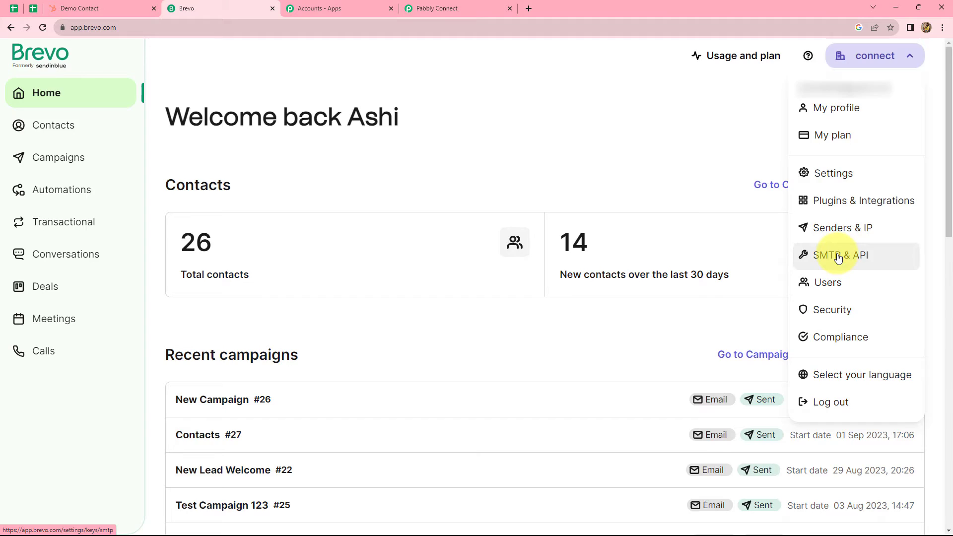
left_click(837, 257)
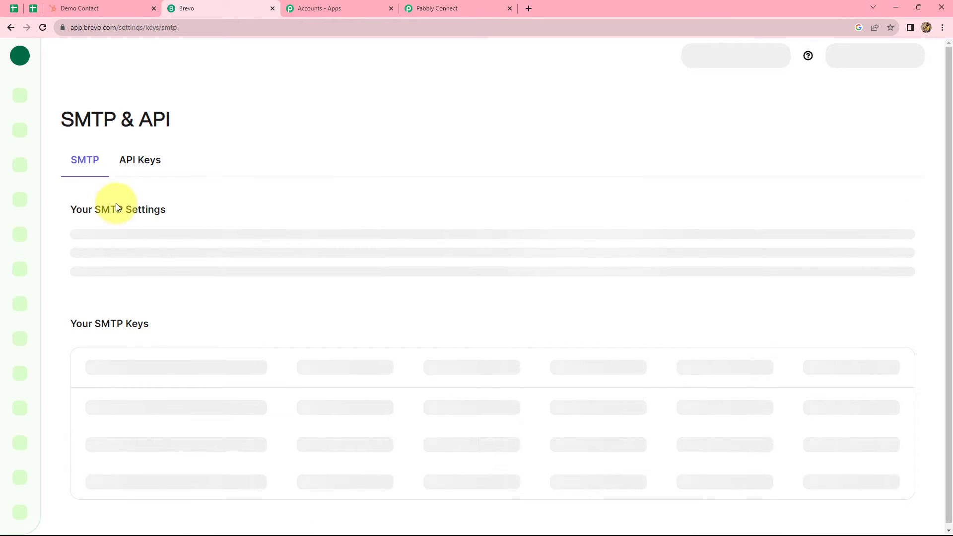
left_click(141, 159)
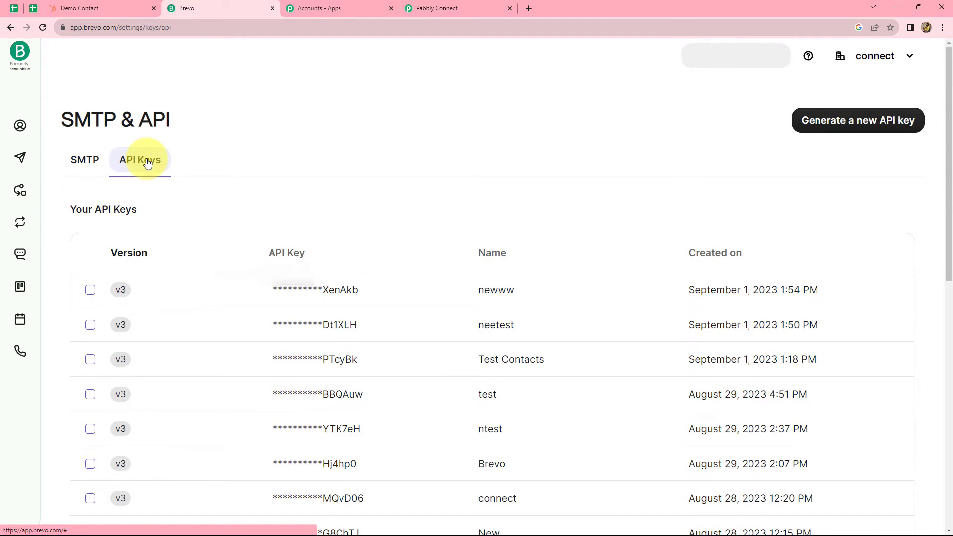
scroll(819, 319, "down", 1)
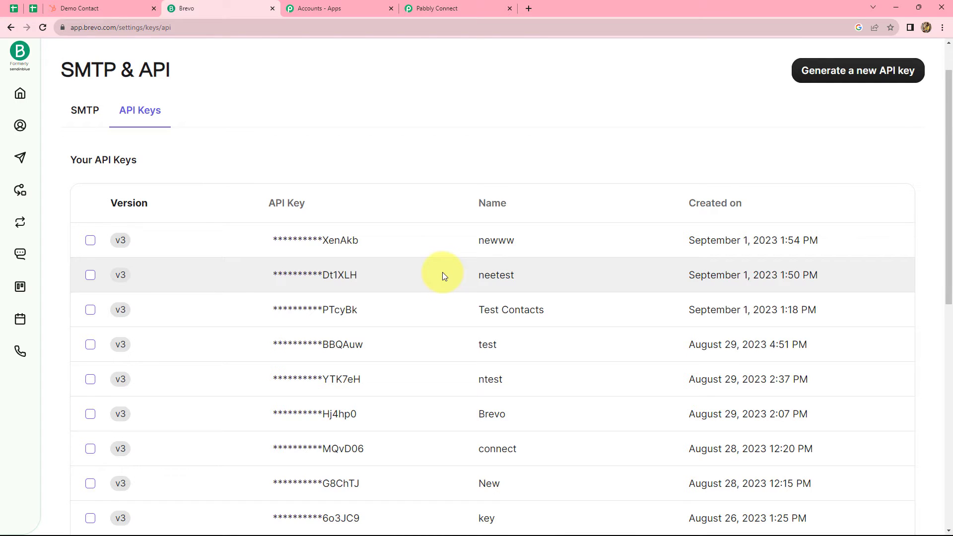
scroll(441, 271, "down", 2)
scroll(441, 272, "up", 3)
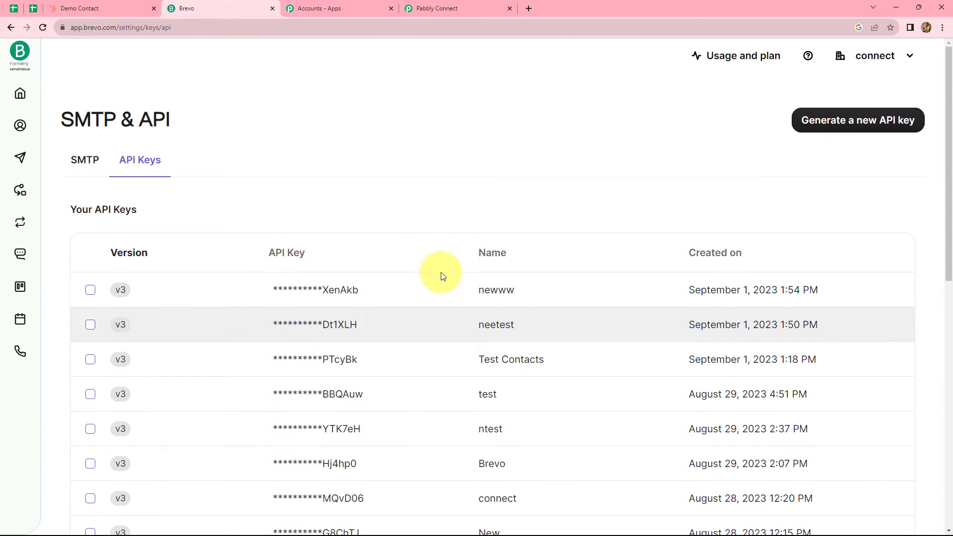
left_click(809, 128)
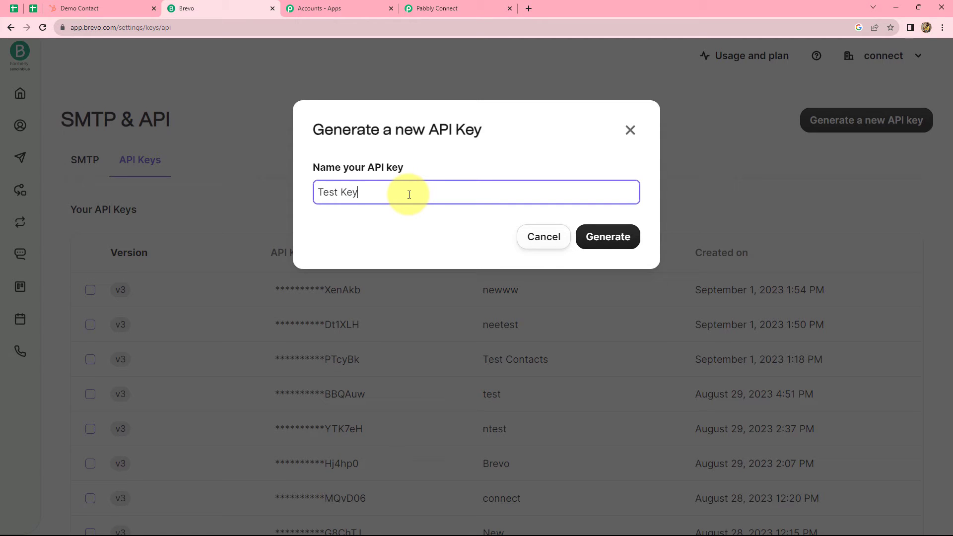
left_click(598, 243)
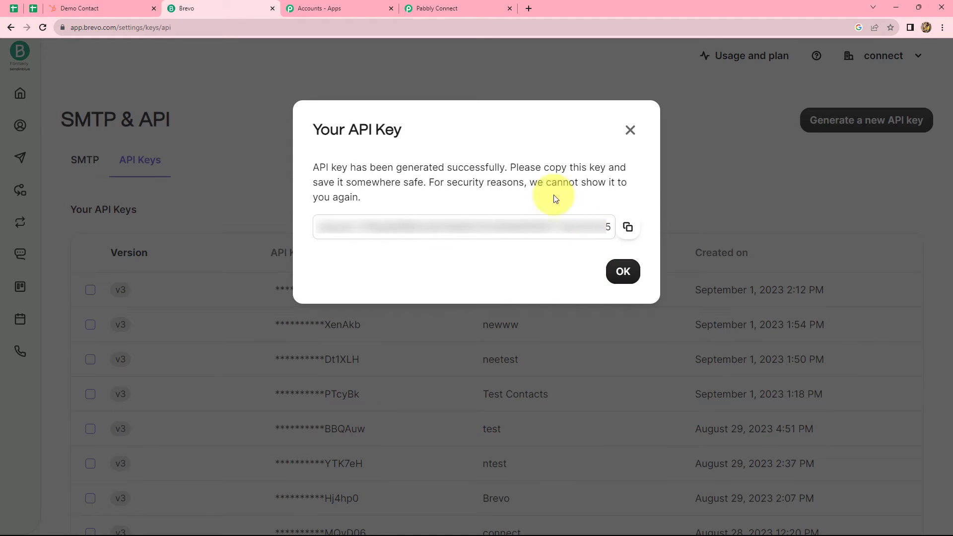
- Paste the copied Test Key into the Brevo connection's API Key field and save the connection
left_click(626, 227)
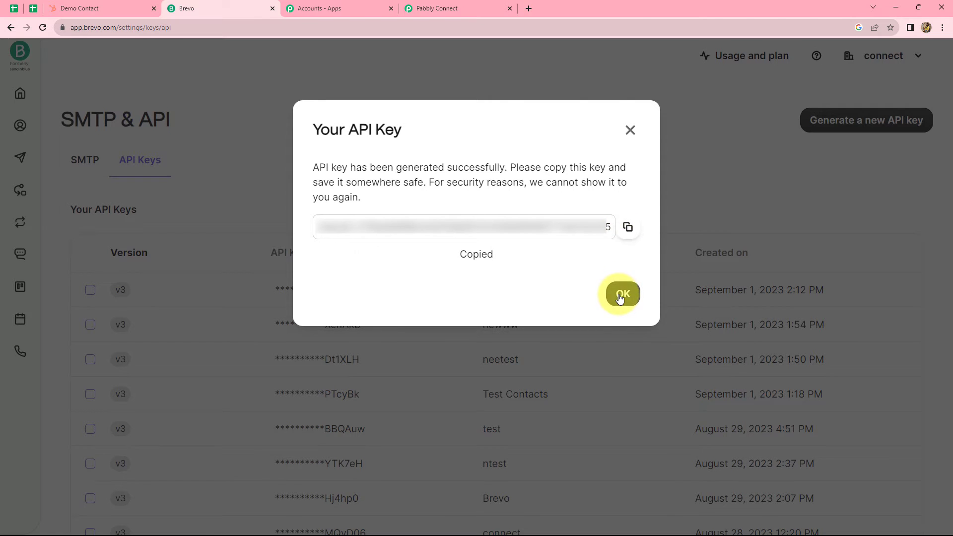
left_click(622, 291)
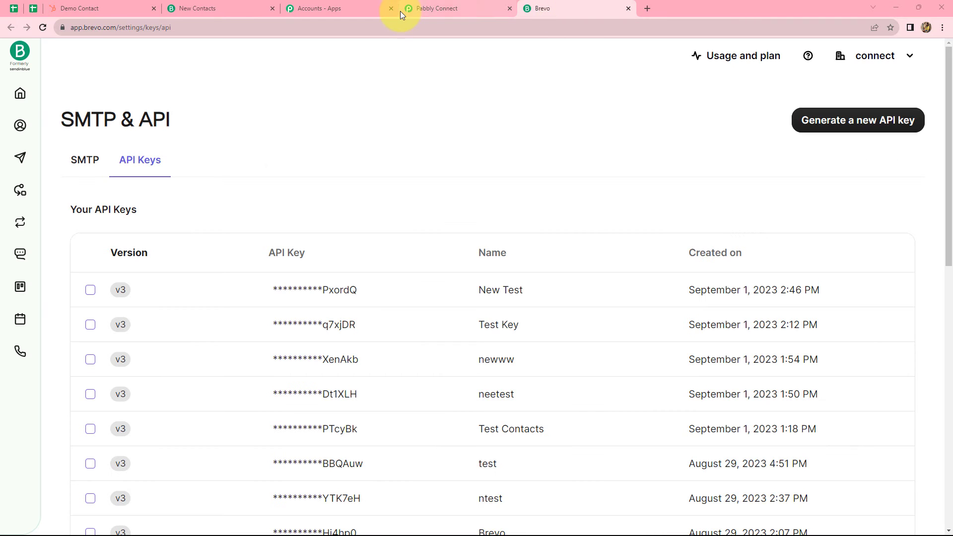
left_click(402, 10)
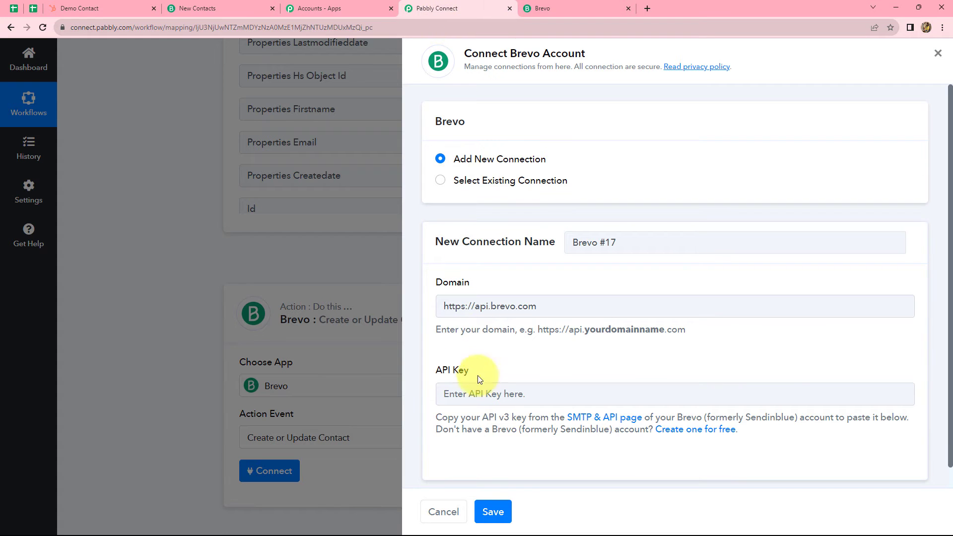
left_click(475, 394)
key("ctrl+v")
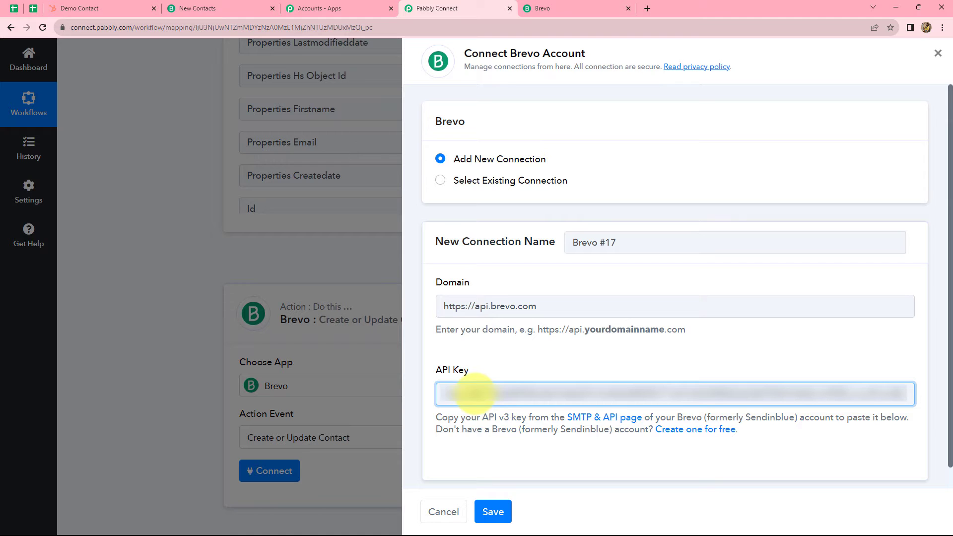
left_click(499, 516)
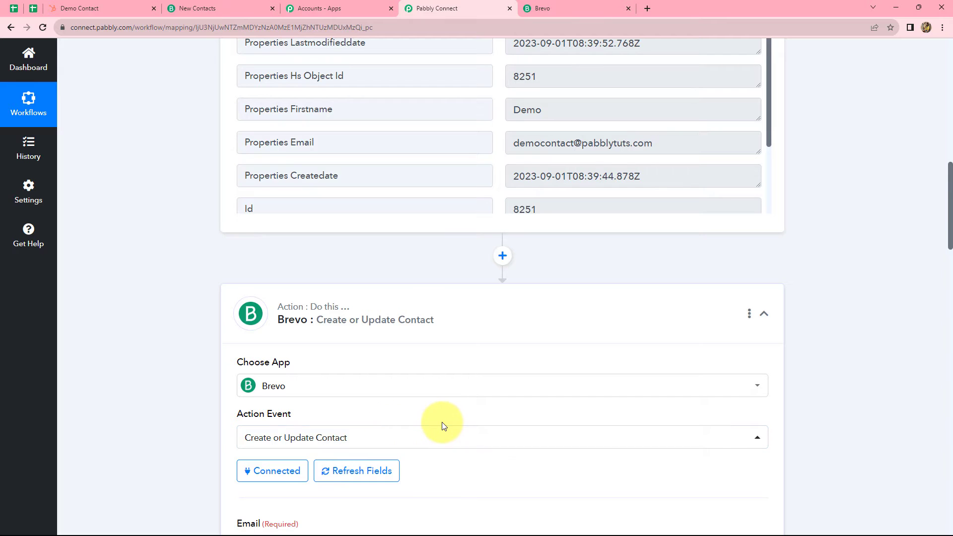
scroll(442, 422, "down", 5)
scroll(441, 421, "down", 2)
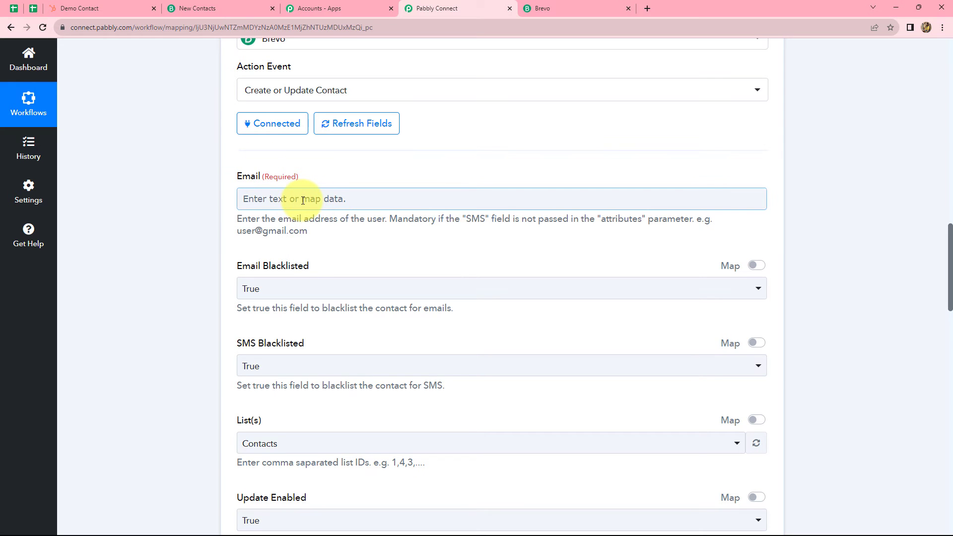
scroll(400, 434, "up", 9)
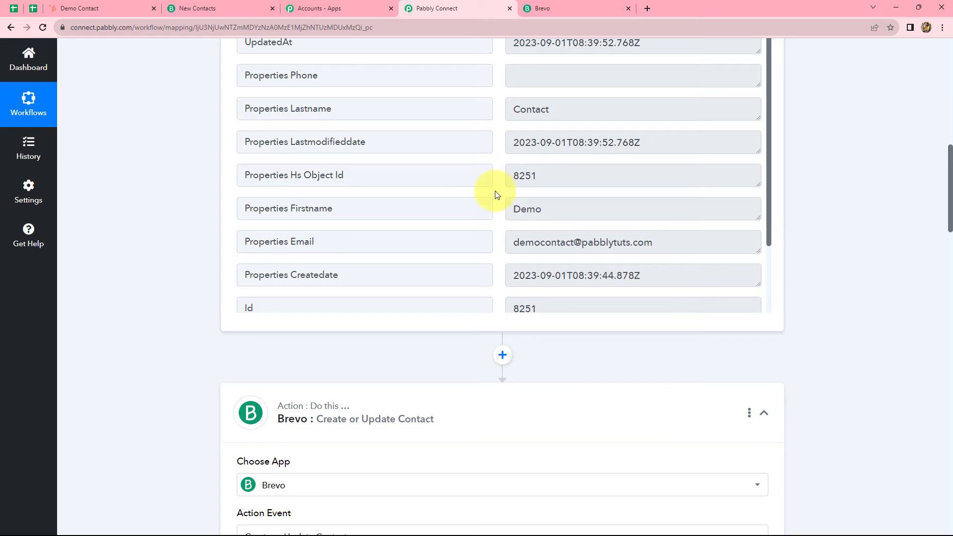
scroll(834, 251, "down", 10)
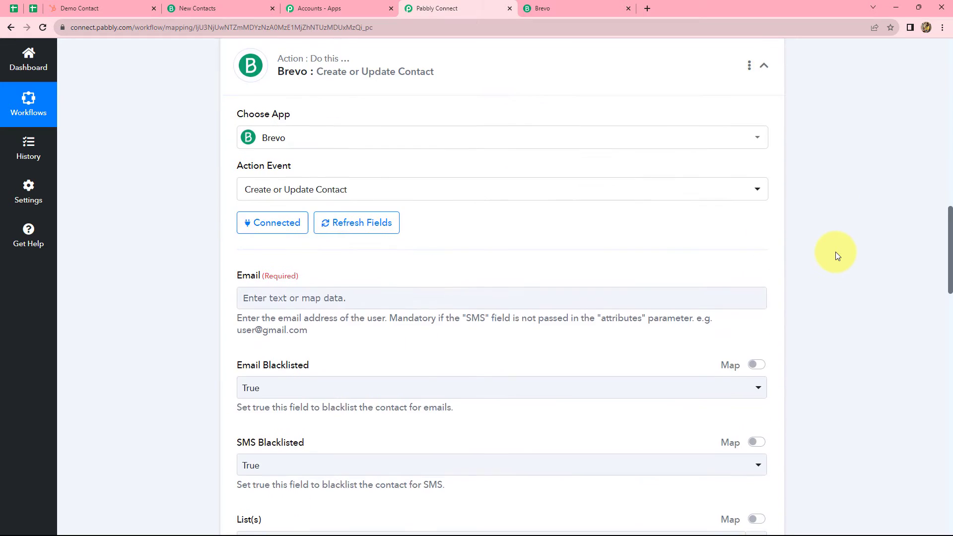
- Map the Brevo Email field to HubSpot's Properties Email from New Contact Added
left_click(402, 151)
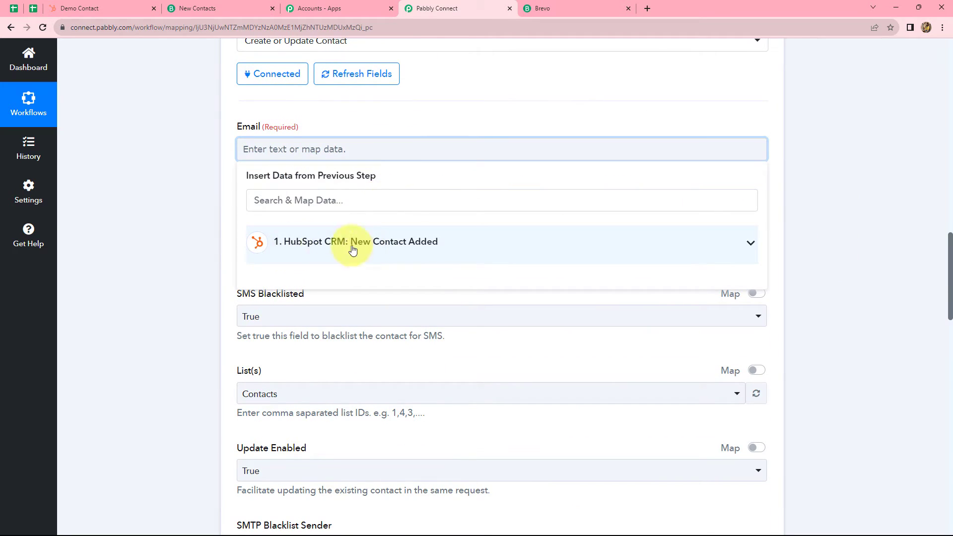
left_click(303, 243)
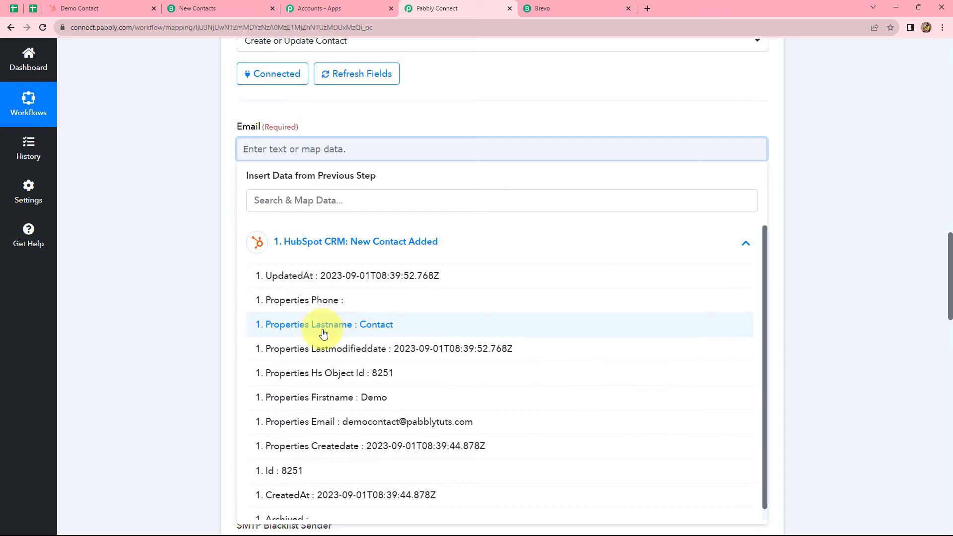
scroll(317, 347, "down", 1)
left_click(344, 408)
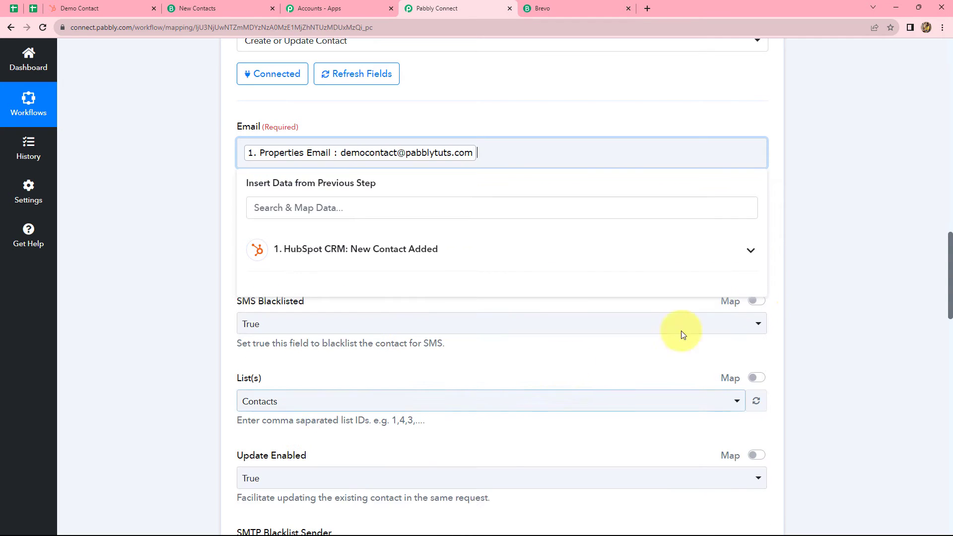
left_click(816, 277)
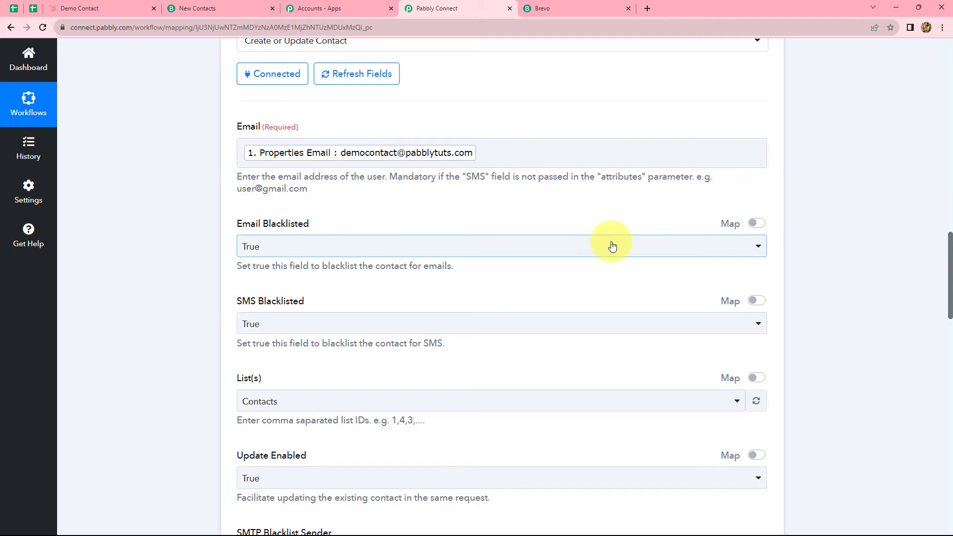
scroll(610, 244, "down", 2)
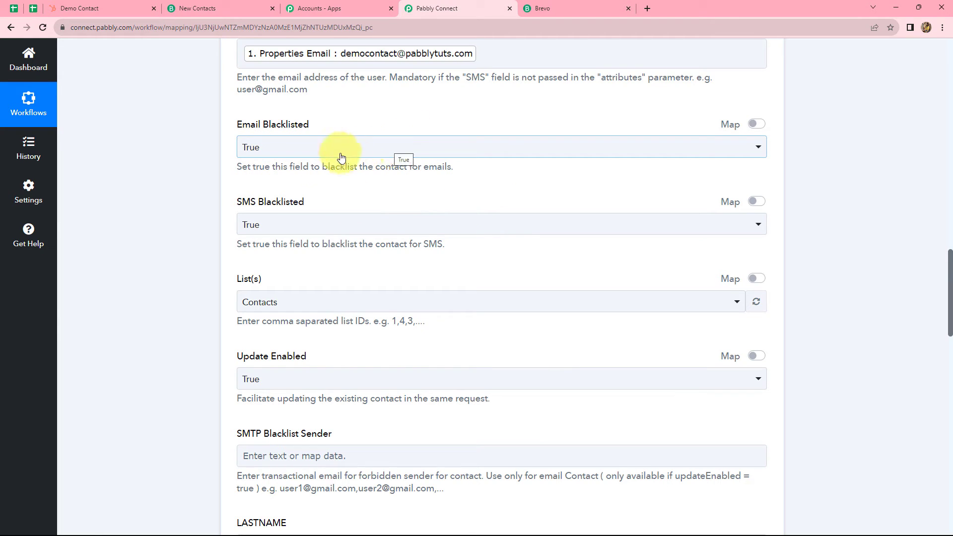
- Set Email Blacklisted to False
left_click(298, 149)
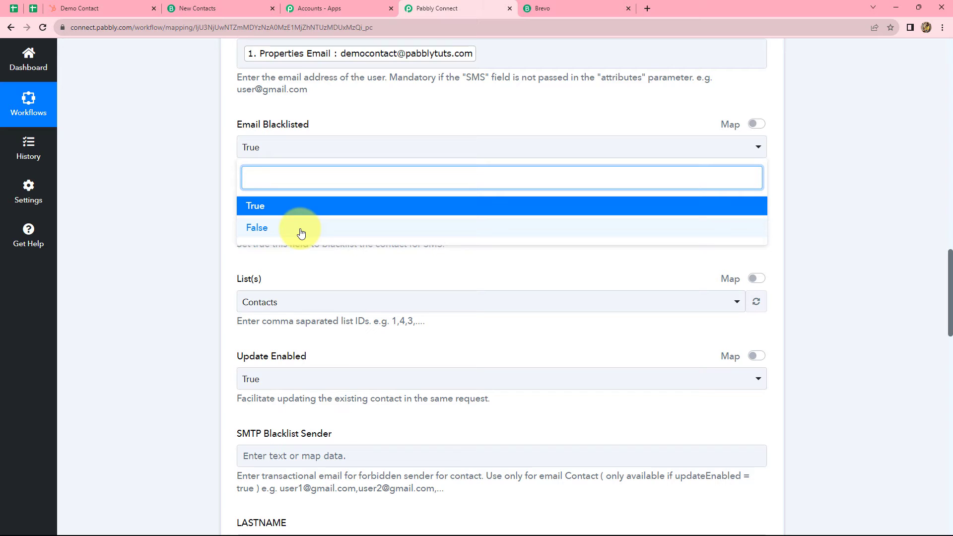
left_click(301, 230)
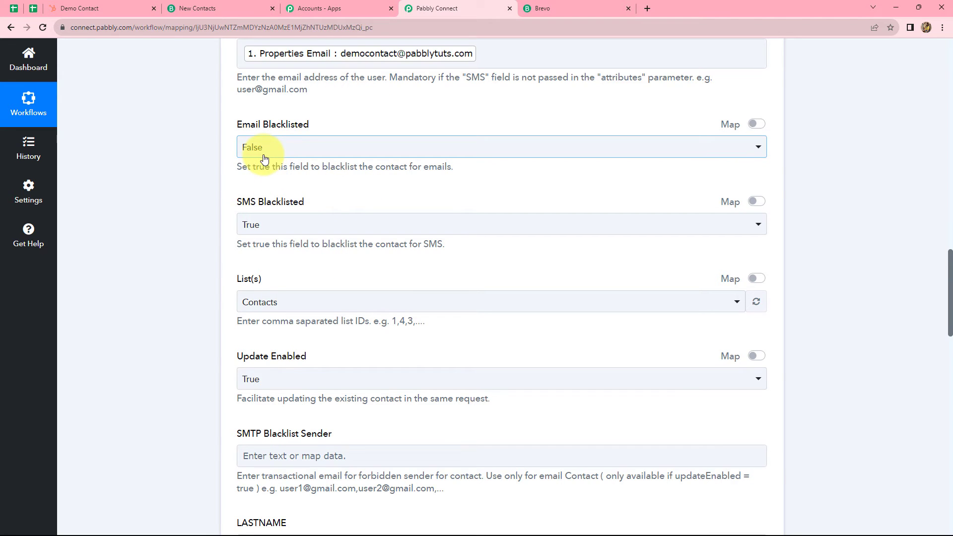
scroll(325, 194, "down", 4)
scroll(326, 192, "down", 2)
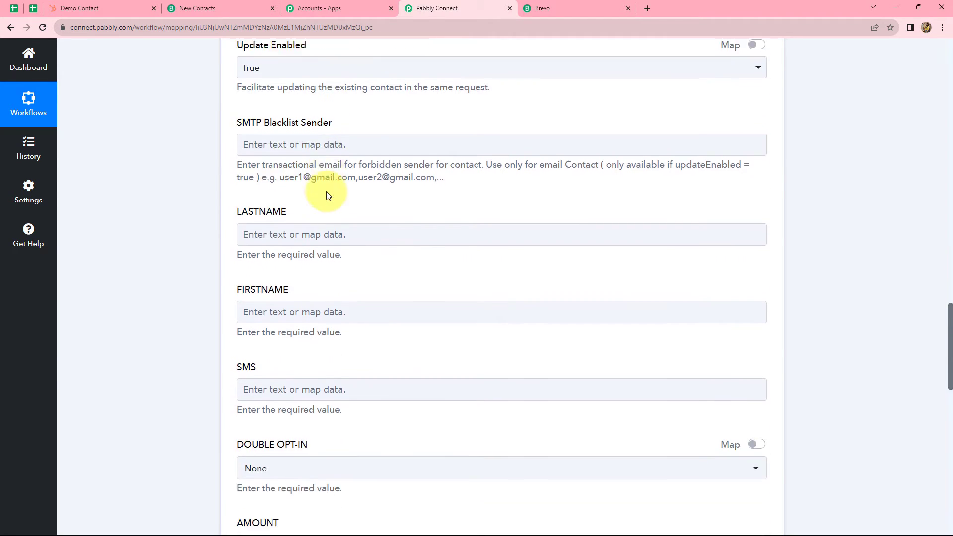
- Choose New List as the contact's List(s)
scroll(325, 192, "up", 5)
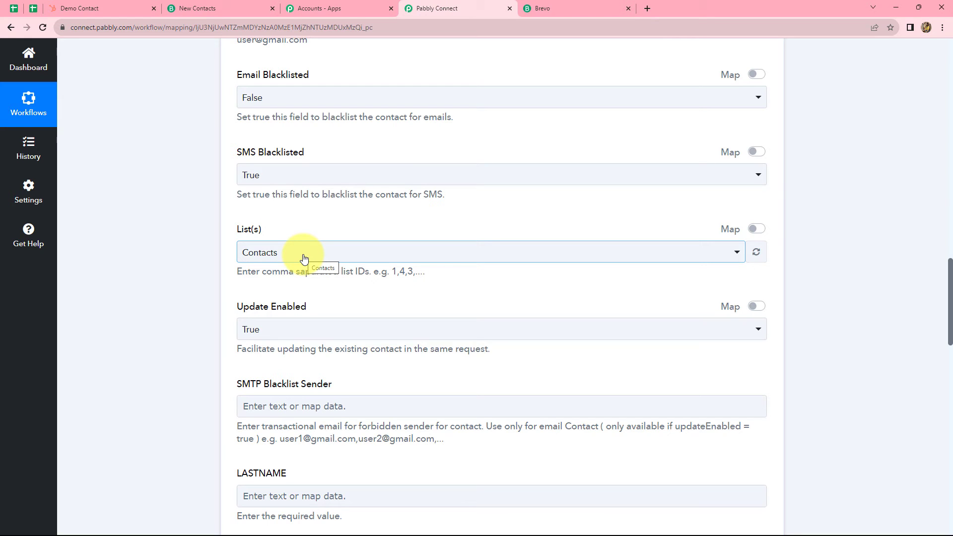
left_click(303, 257)
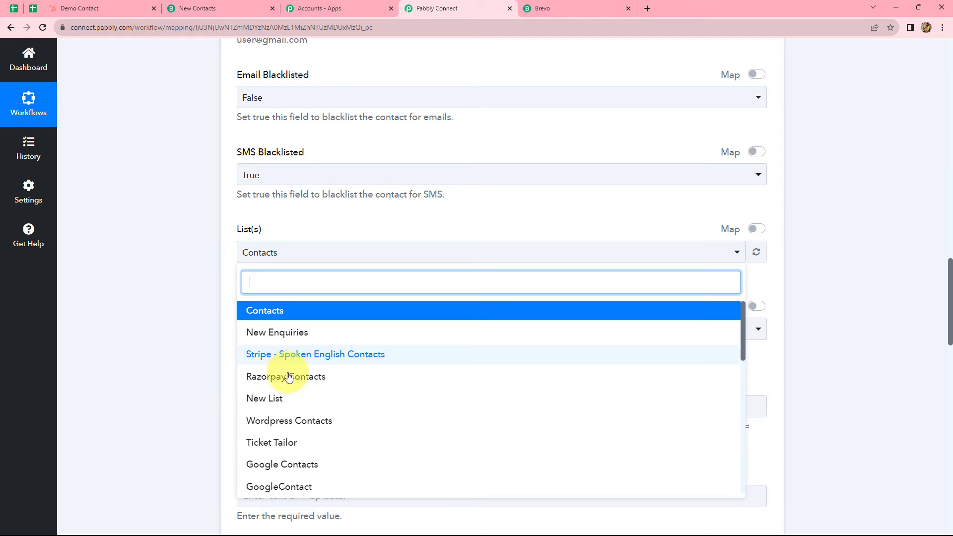
left_click(284, 402)
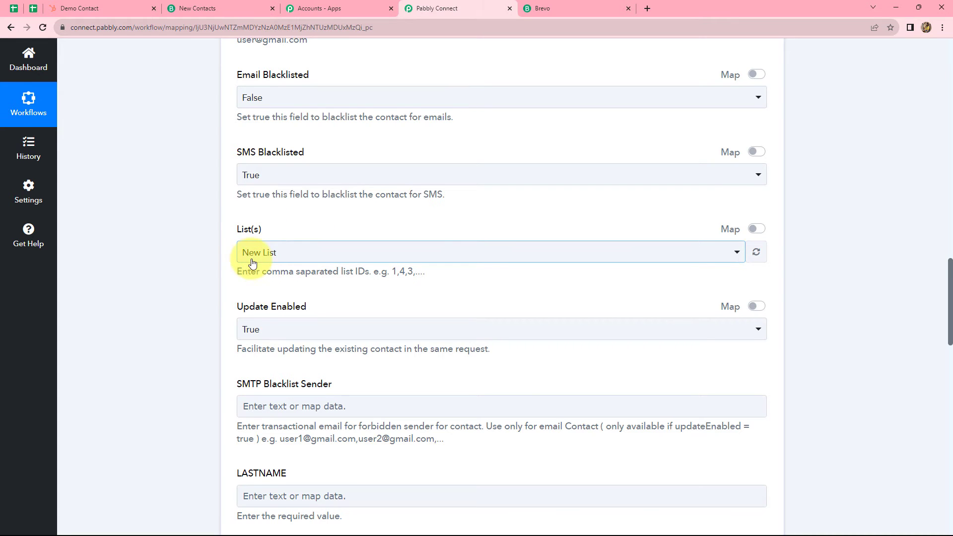
- Map LASTNAME to the HubSpot contact's Properties Lastname
scroll(347, 263, "down", 5)
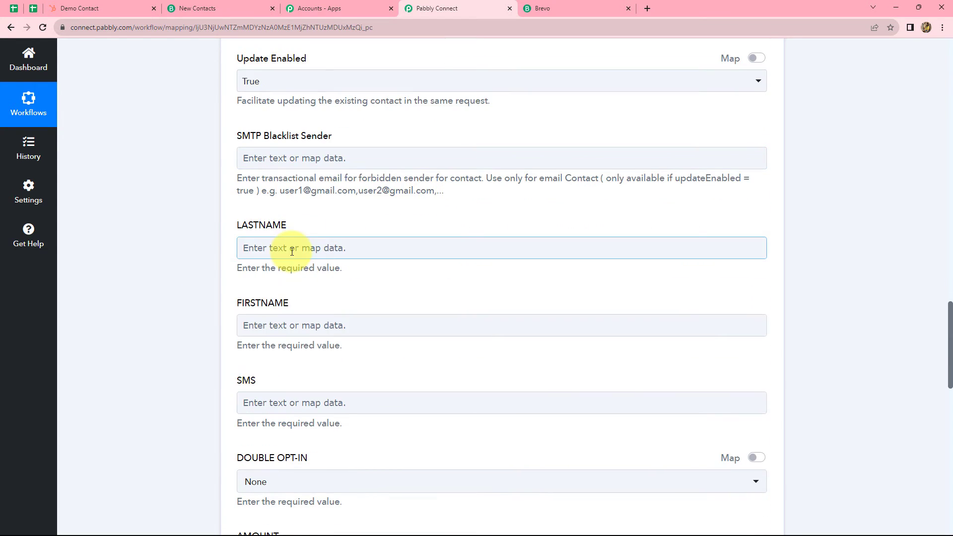
left_click(292, 251)
left_click(332, 342)
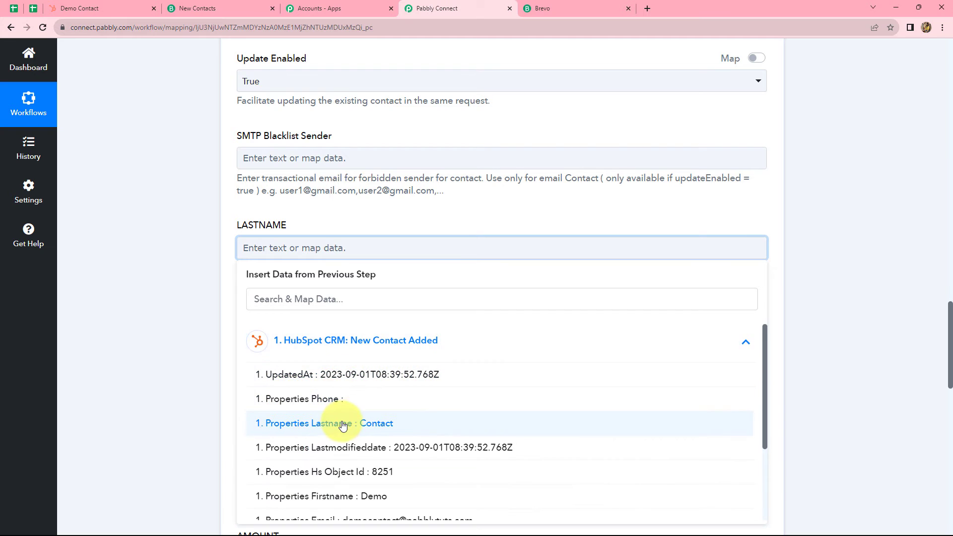
scroll(368, 456, "down", 1)
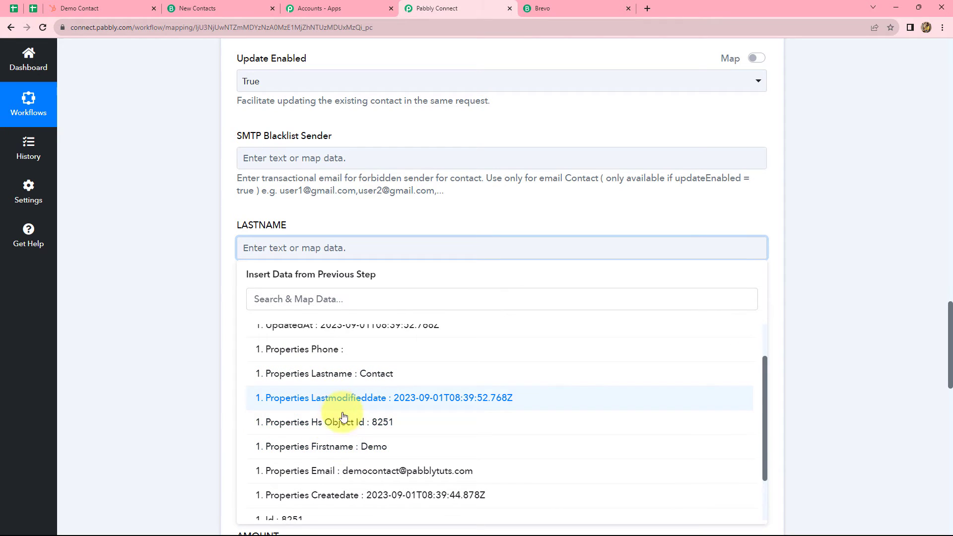
scroll(393, 471, "up", 1)
scroll(394, 470, "up", 1)
left_click(373, 423)
left_click(667, 296)
- Map FIRSTNAME to the HubSpot contact's Properties Firstname
scroll(362, 260, "down", 2)
left_click(347, 239)
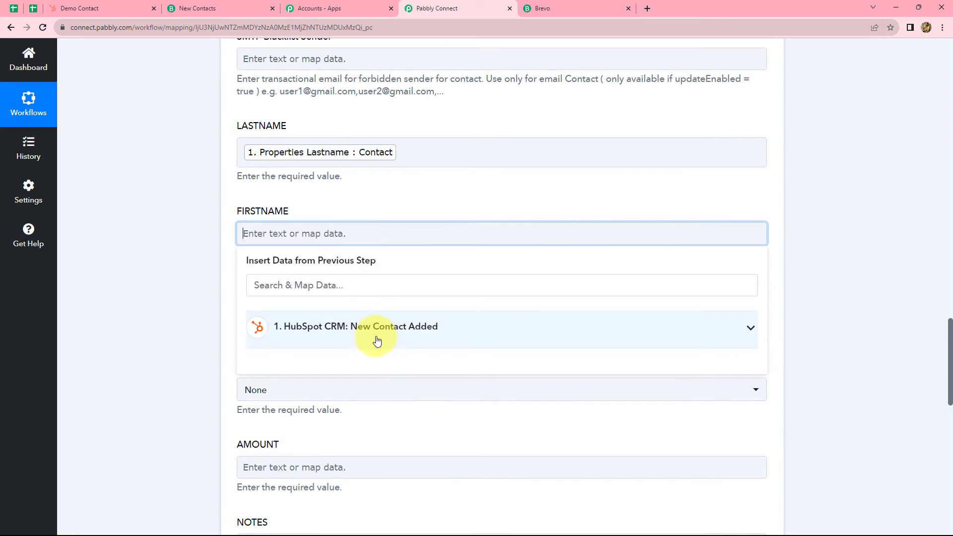
left_click(376, 327)
scroll(415, 432, "down", 2)
left_click(372, 434)
left_click(742, 293)
- Leave the NOTES field empty and scroll down to the save buttons
scroll(477, 276, "down", 6)
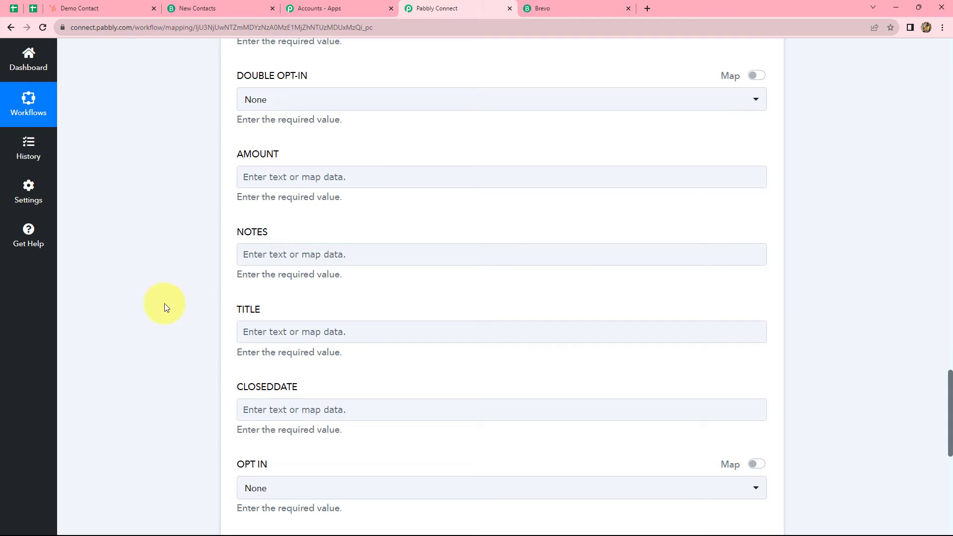
left_click(361, 263)
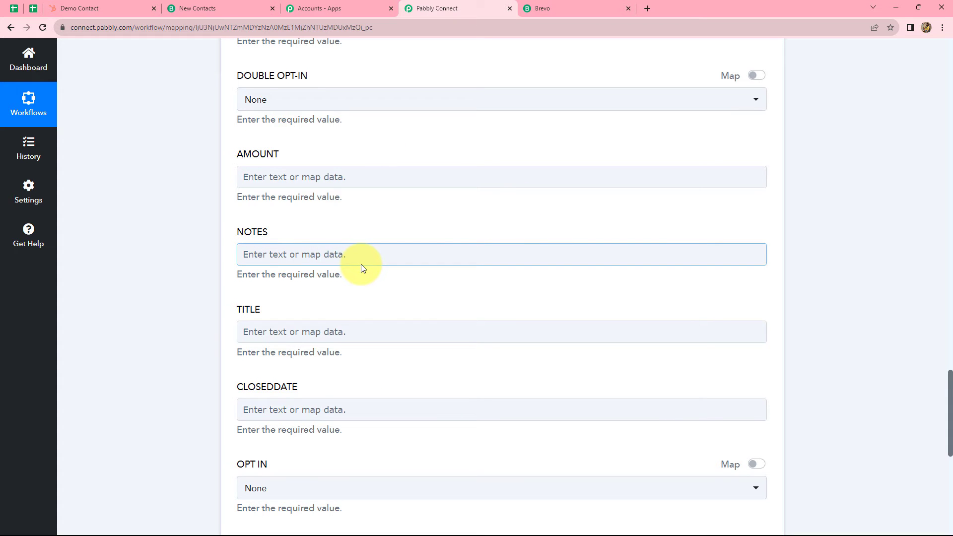
key("Tab")
key("Tab")
scroll(371, 308, "up", 2)
left_click(371, 309)
scroll(371, 309, "down", 8)
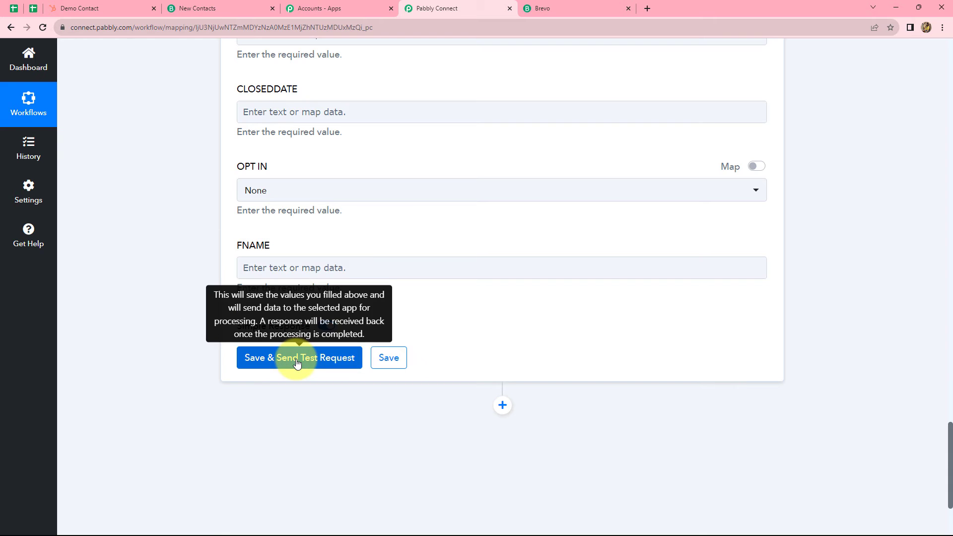
- Save the Brevo contact step and send a test request, which returns status 204
left_click(297, 361)
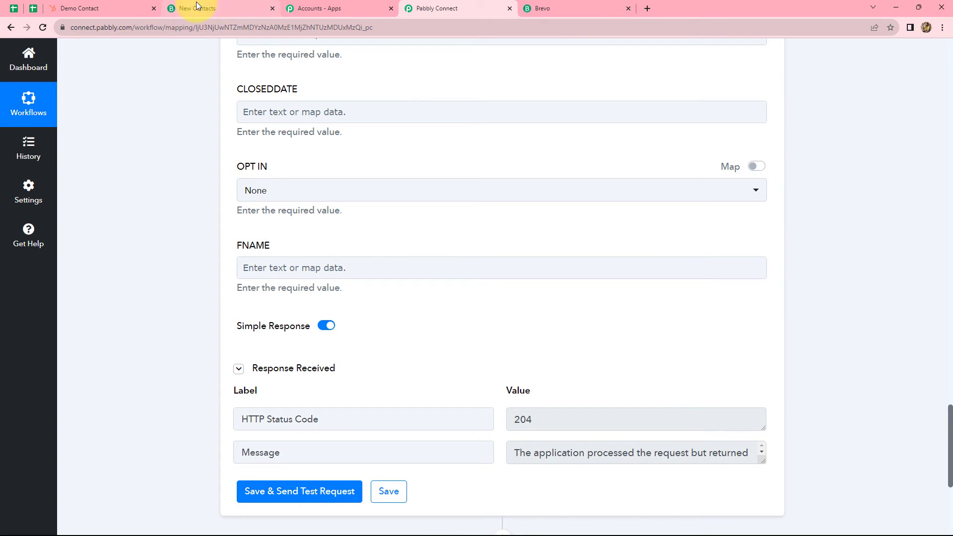
mouse_move(196, 2)
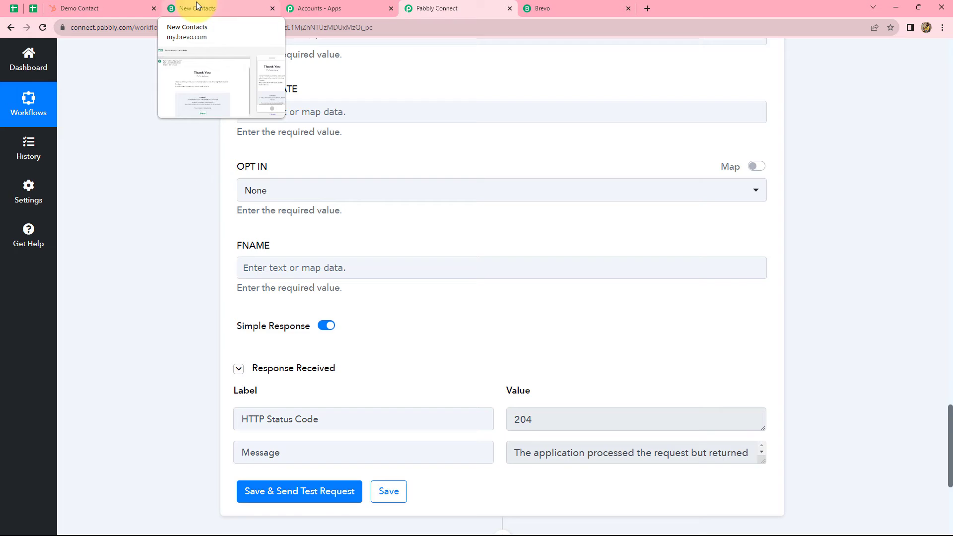
left_click(196, 1)
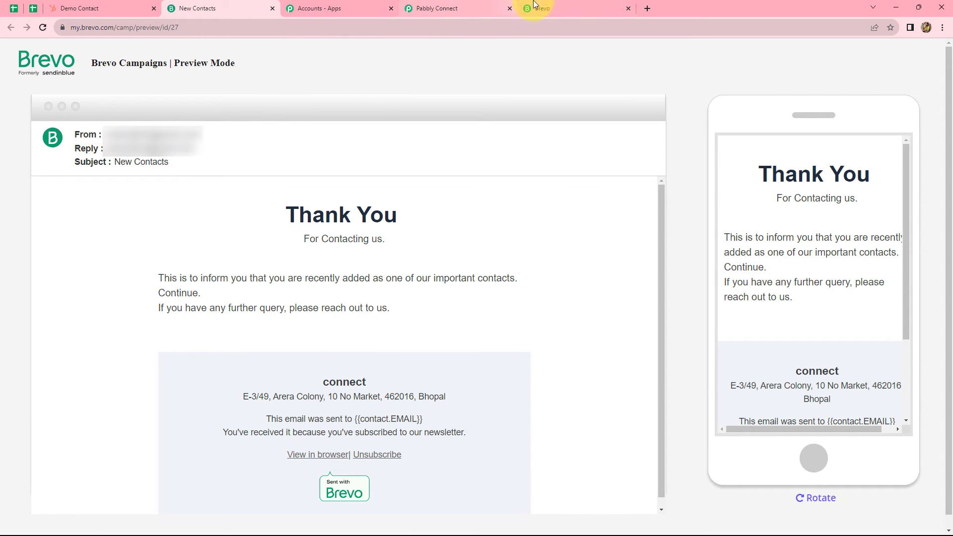
- Check in Brevo's Contacts > Lists that New List holds 5 contacts, including Demo Contact
left_click(534, 4)
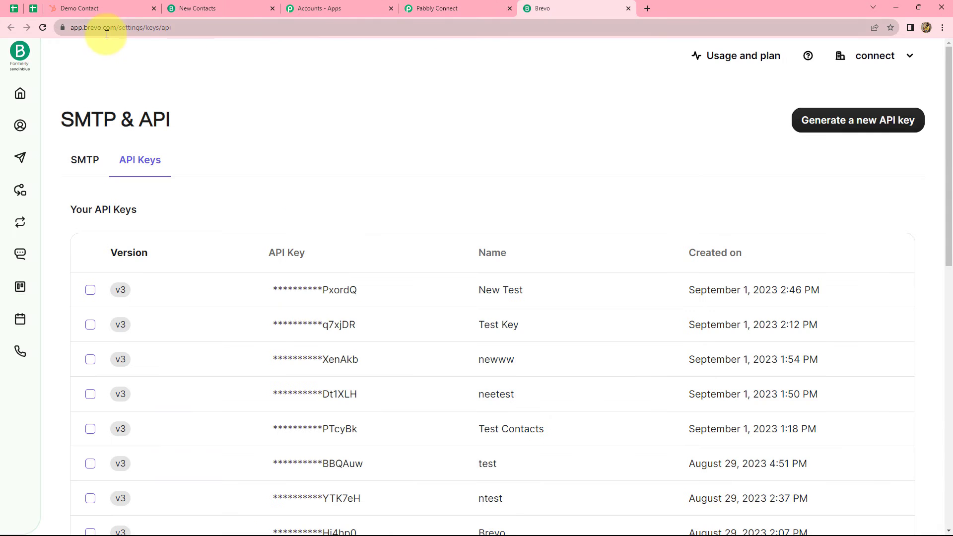
left_click(25, 127)
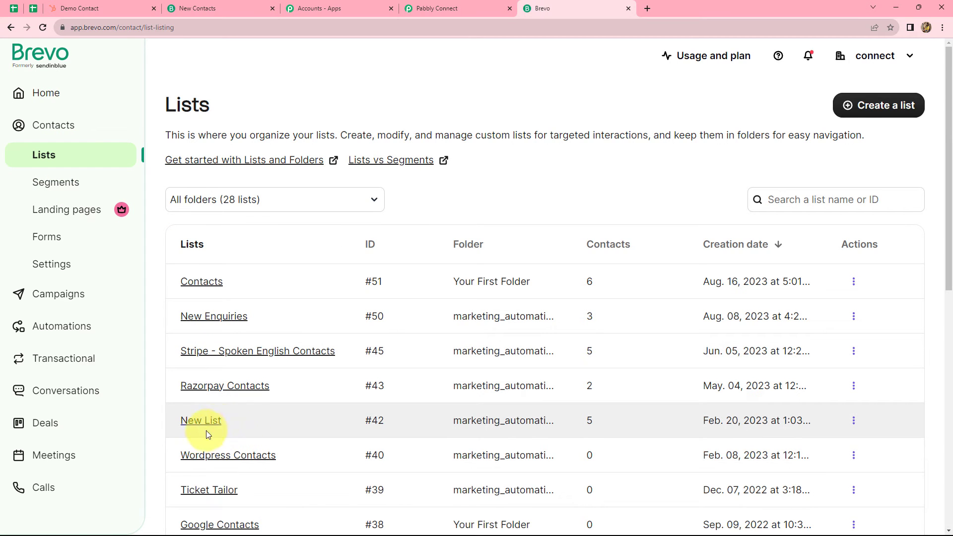
left_click(217, 423)
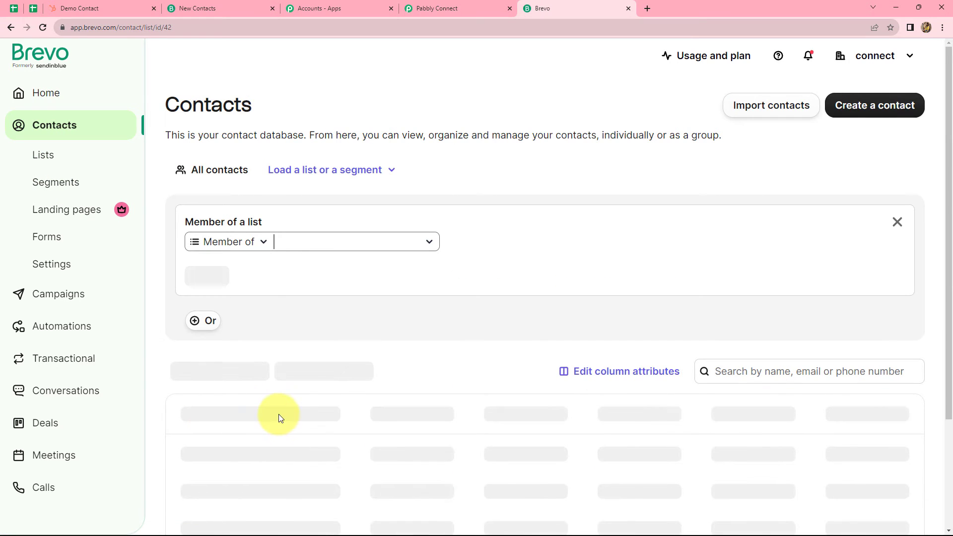
scroll(278, 414, "down", 3)
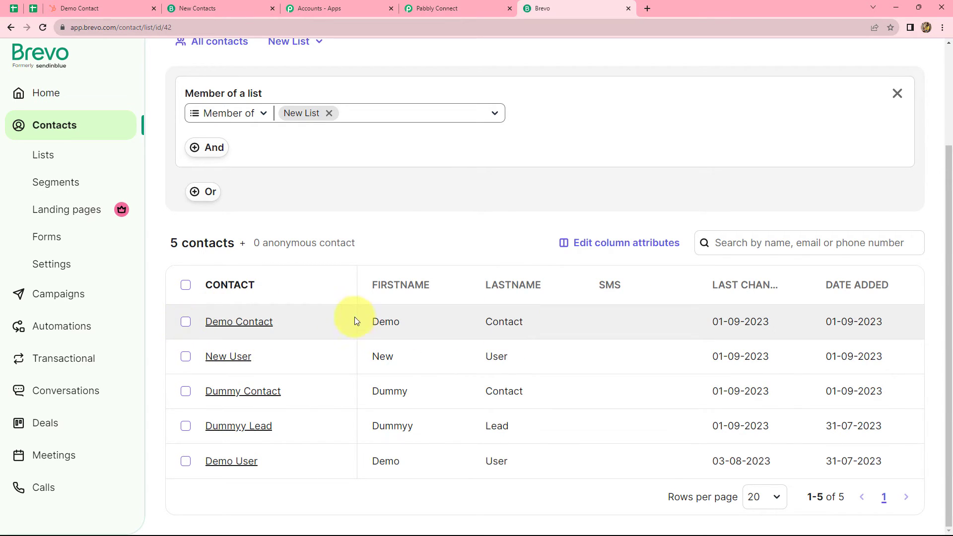
left_click(465, 6)
scroll(788, 201, "down", 5)
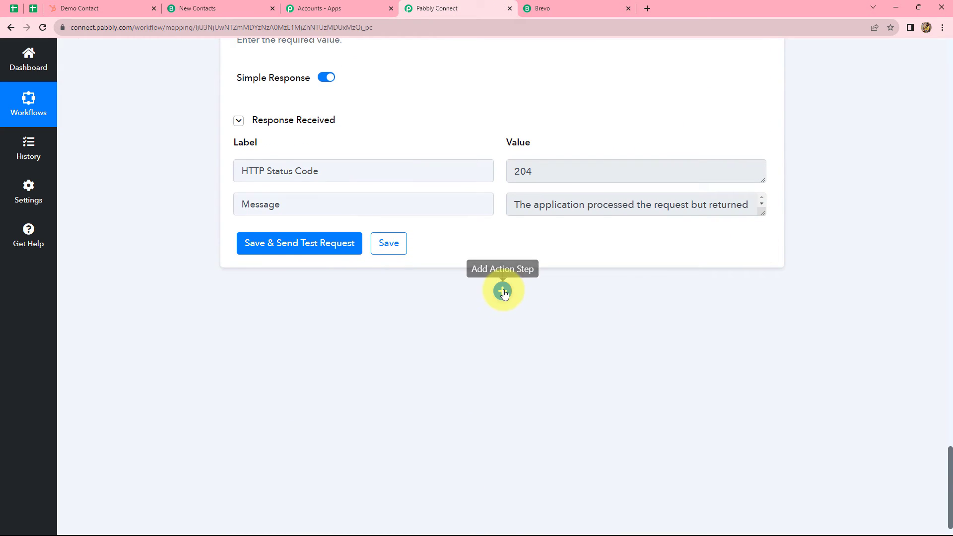
- Add a Brevo action step with the Send a Test Email Campaign event
left_click(503, 291)
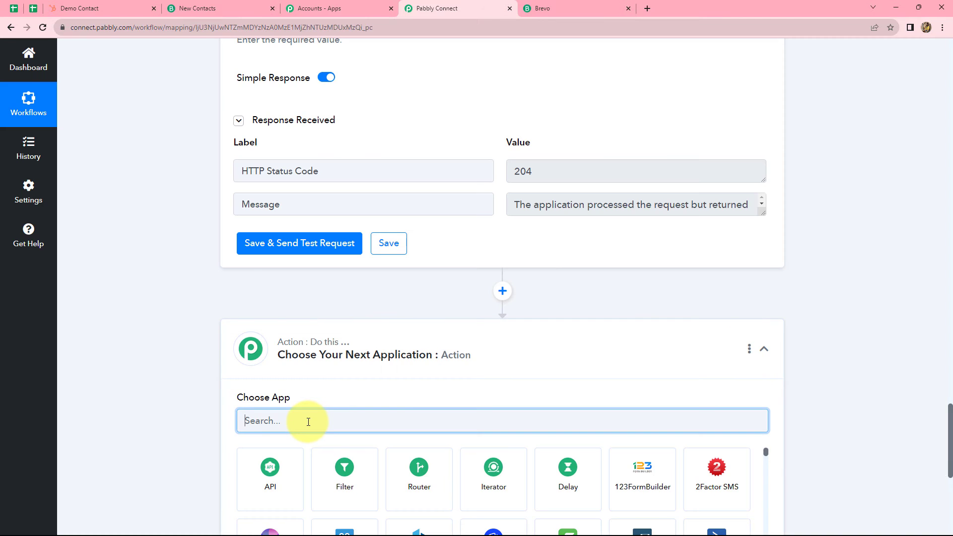
type("Br")
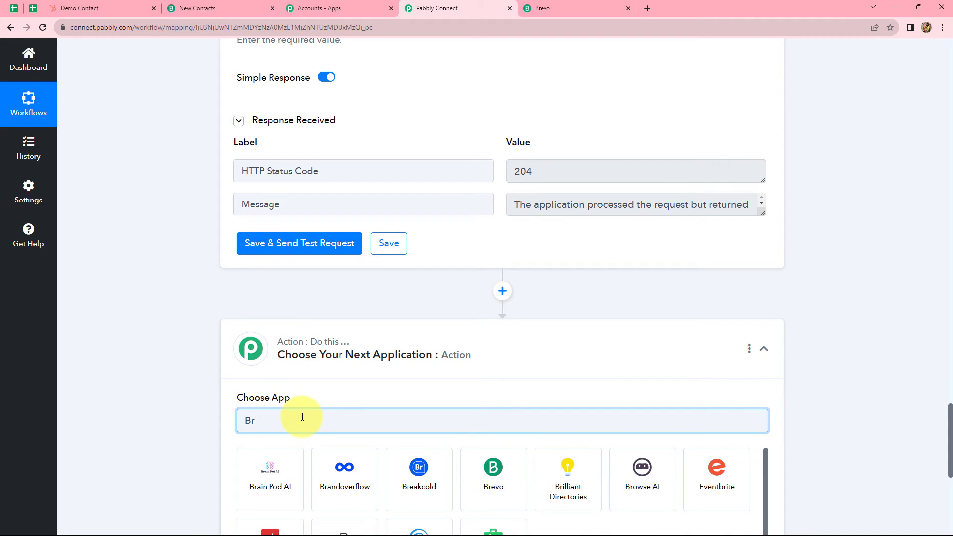
type("e")
left_click(342, 411)
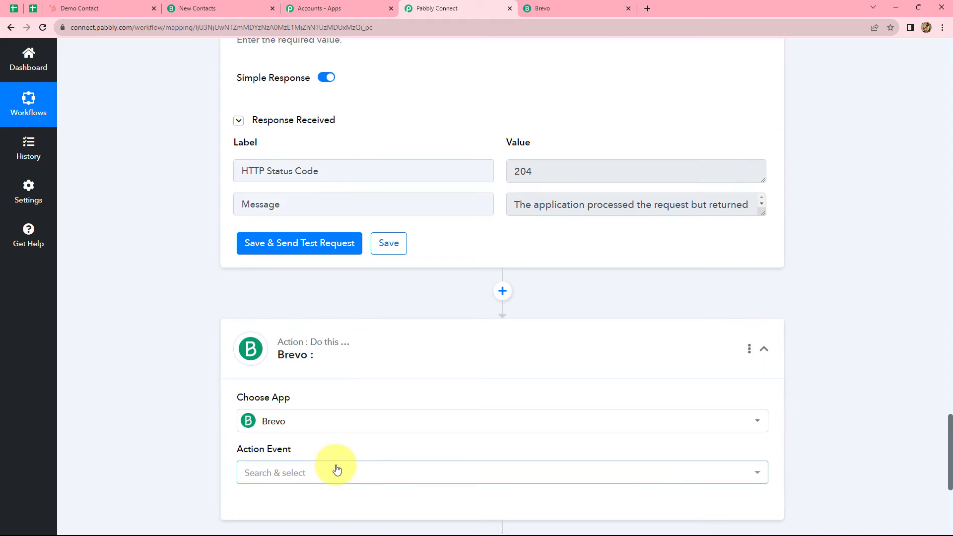
left_click(284, 374)
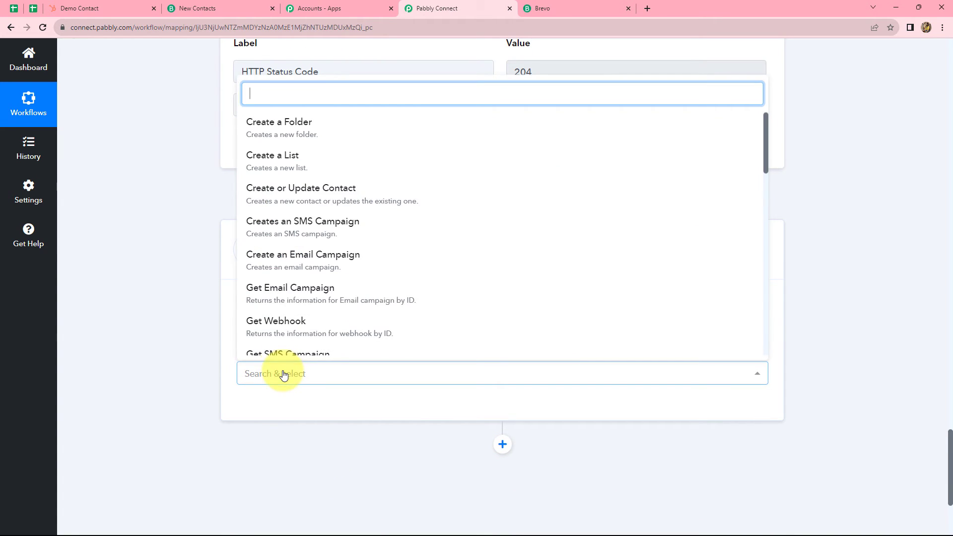
type("send")
left_click(315, 270)
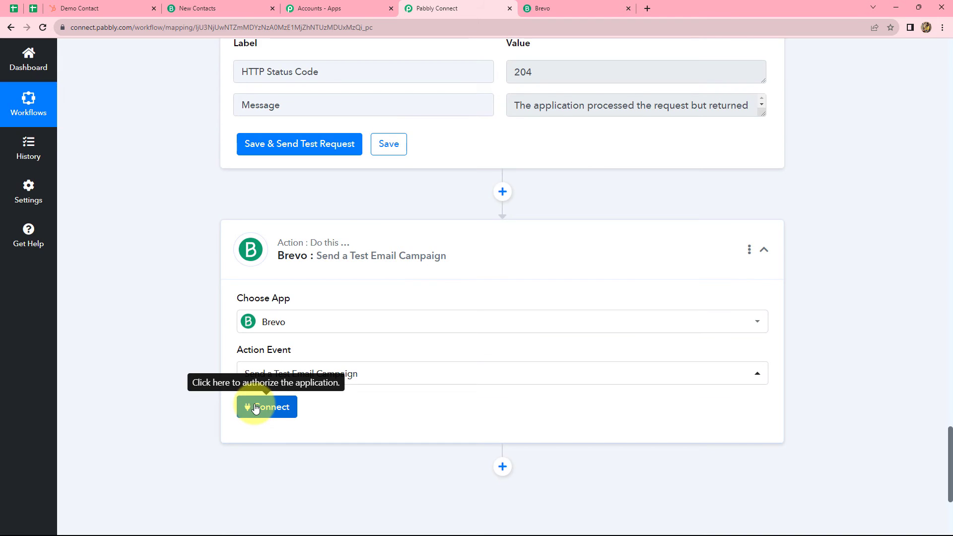
- Connect it with the existing Brevo connection, leaving Campaign ID and Email To empty
left_click(254, 406)
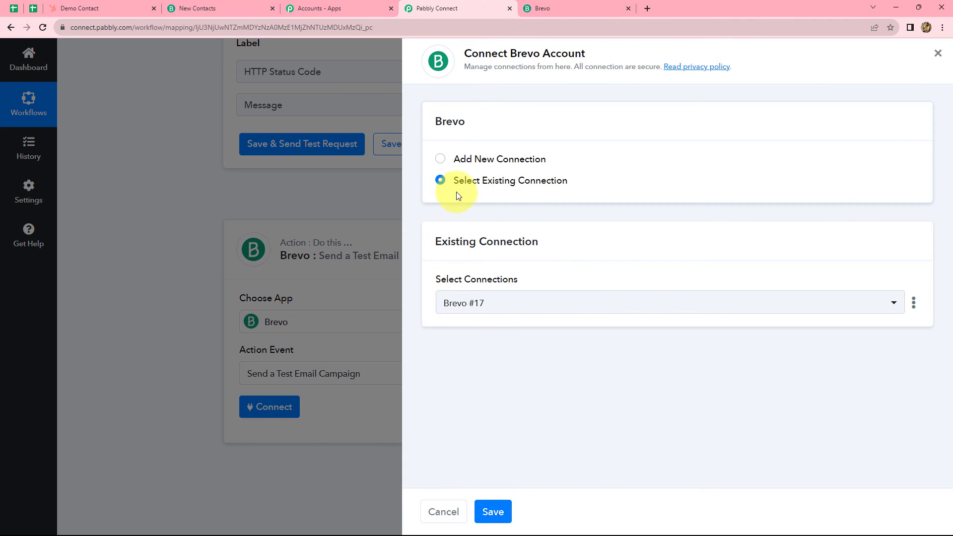
left_click(500, 506)
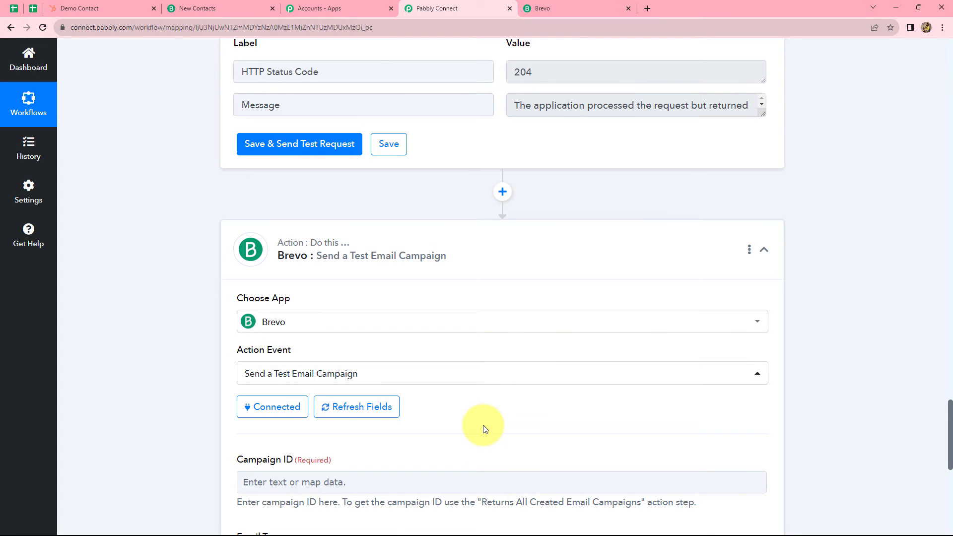
scroll(485, 428, "down", 7)
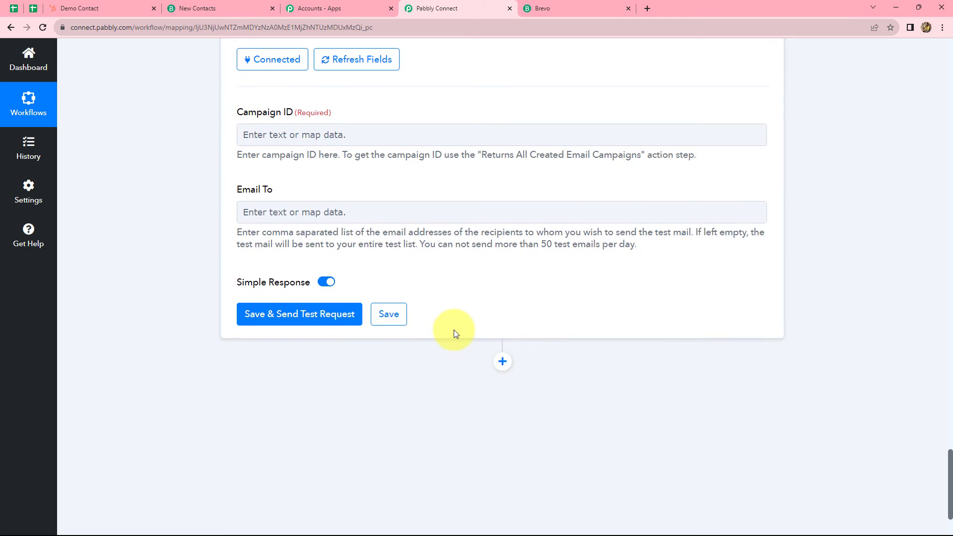
scroll(453, 329, "up", 3)
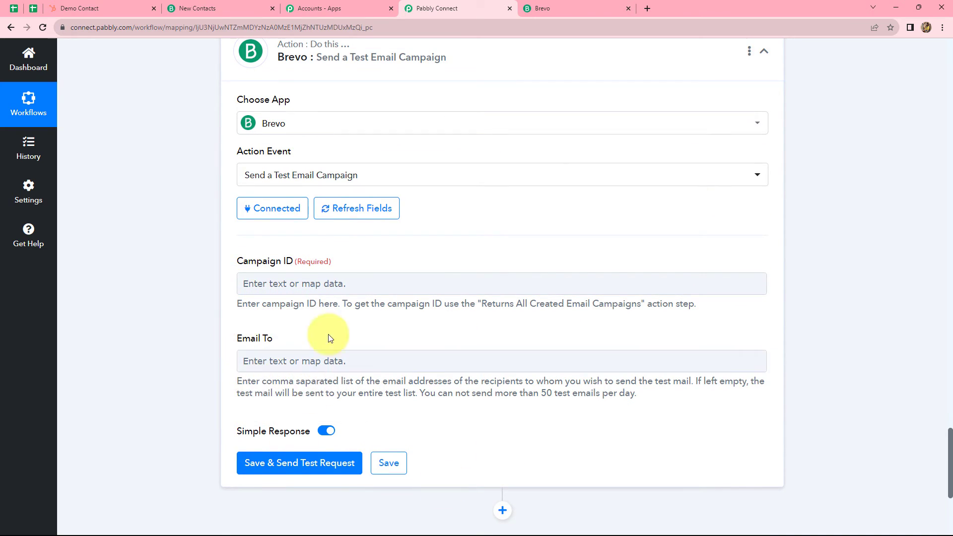
left_click(268, 361)
left_click(213, 327)
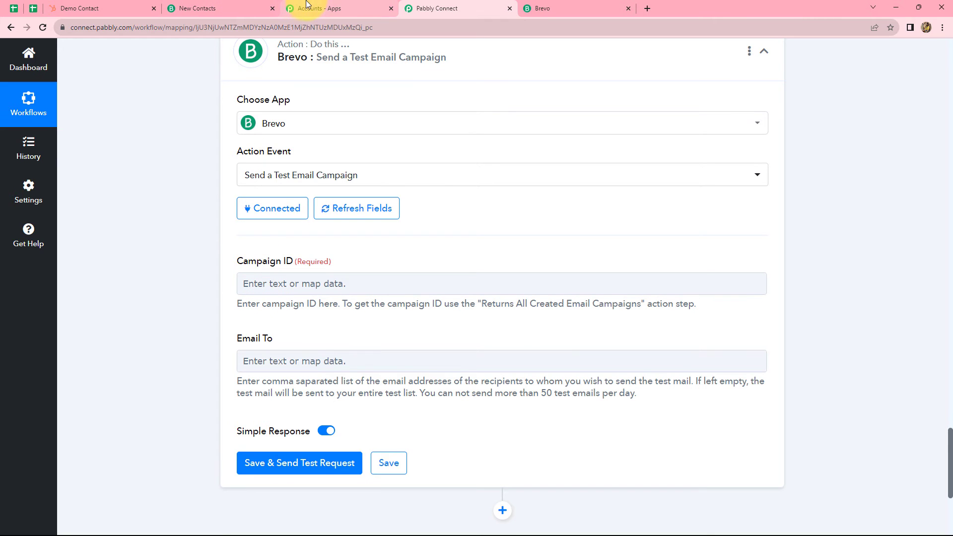
- Find the New Contacts campaign's ID 27 in its report, preview its email, then return to Campaigns
key("ctrl+Tab")
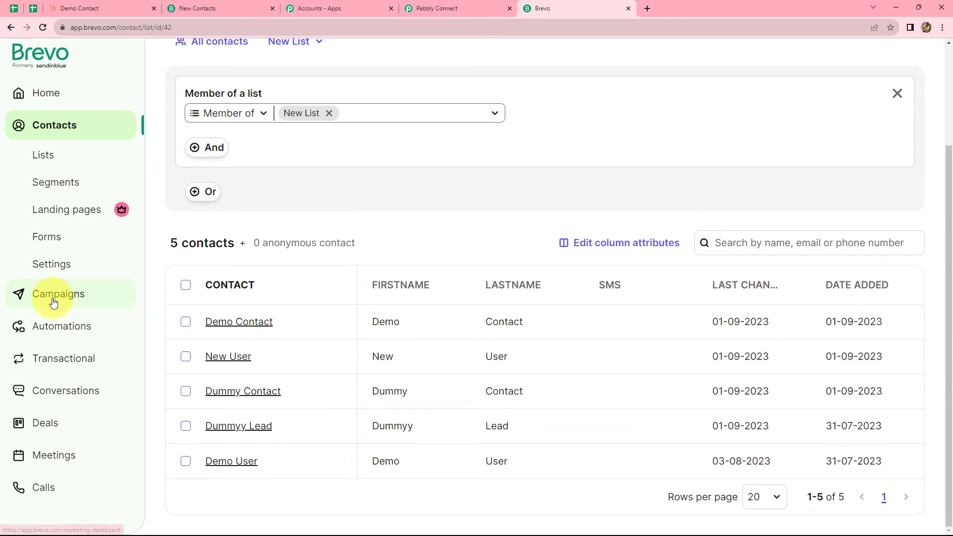
left_click(54, 297)
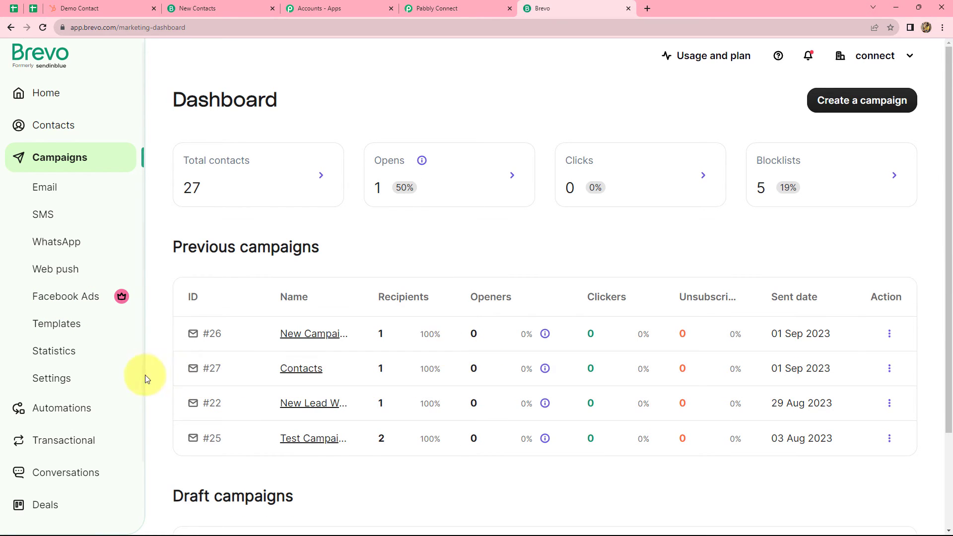
left_click(288, 368)
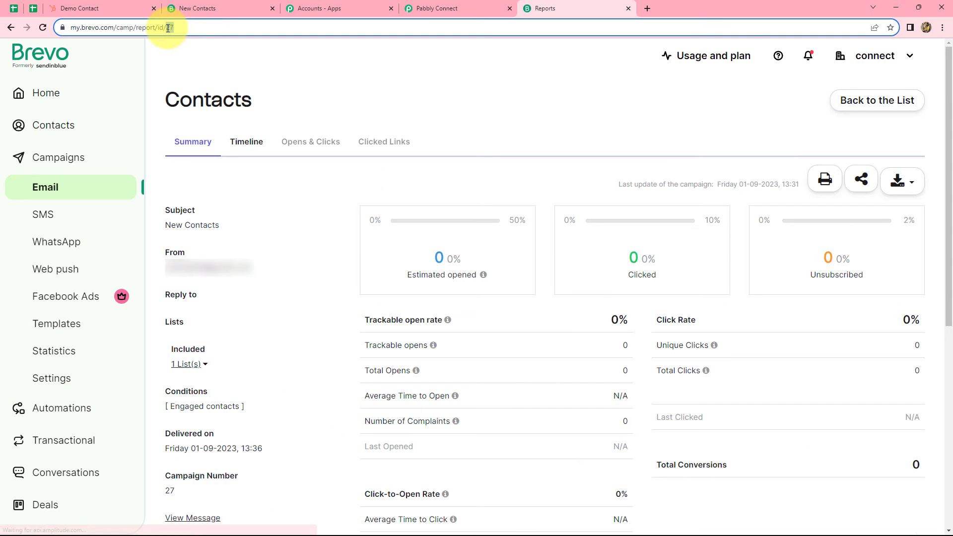
double_click(192, 26)
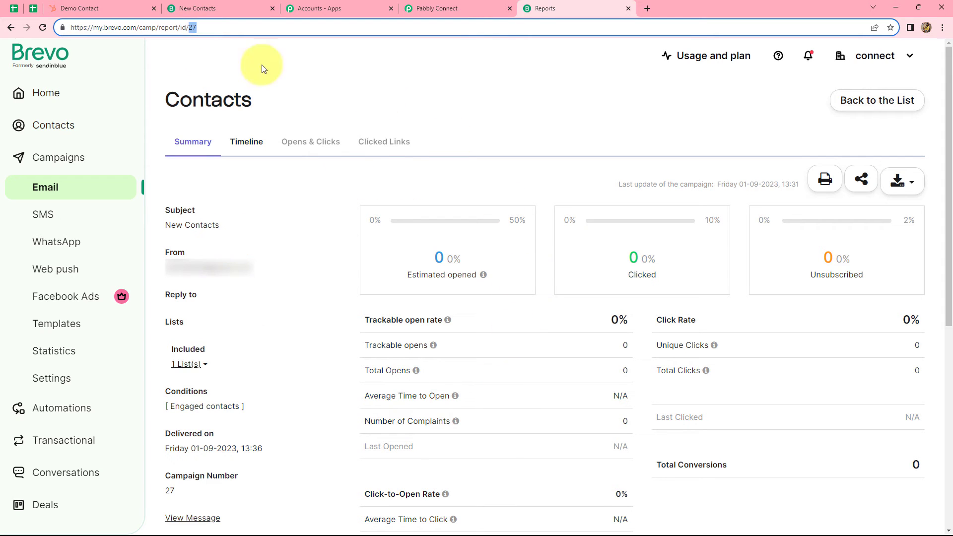
left_click(218, 5)
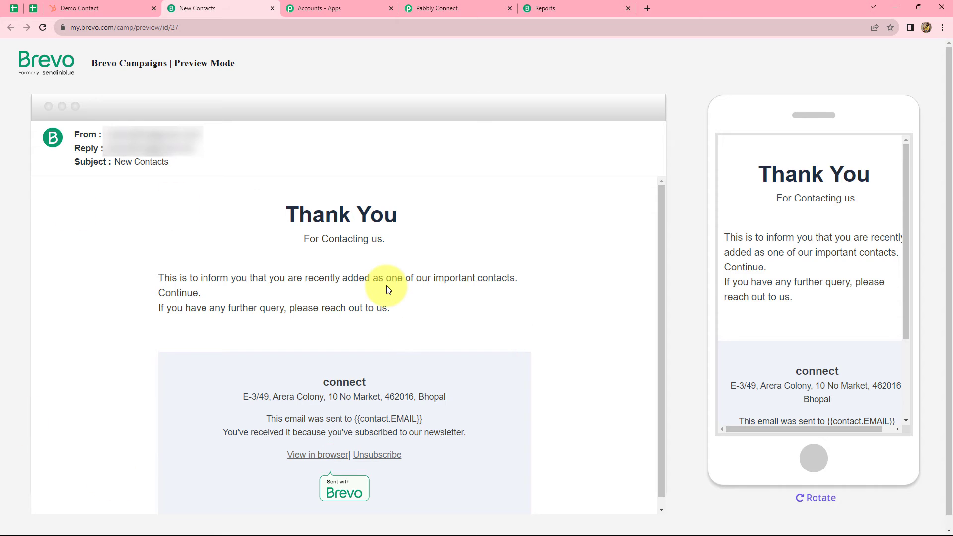
scroll(388, 289, "down", 1)
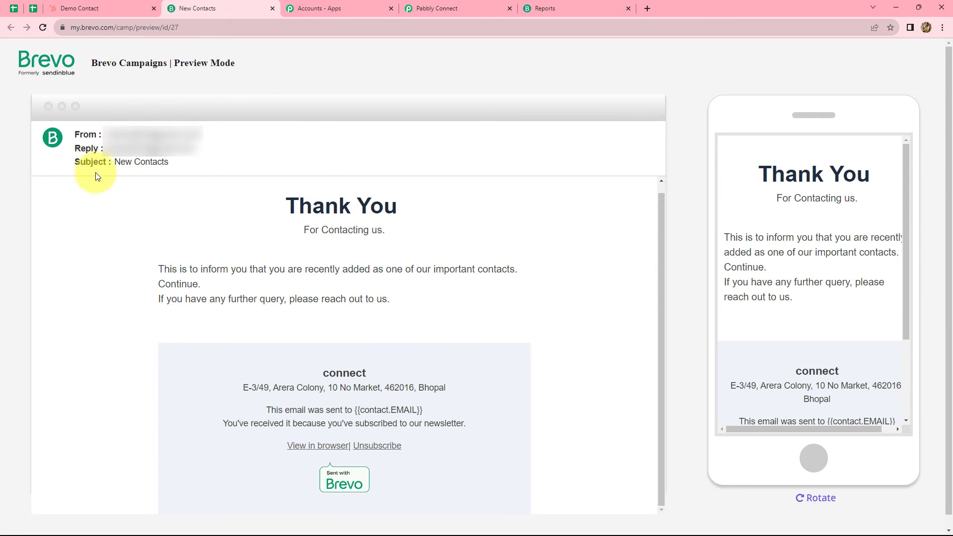
left_click(543, 8)
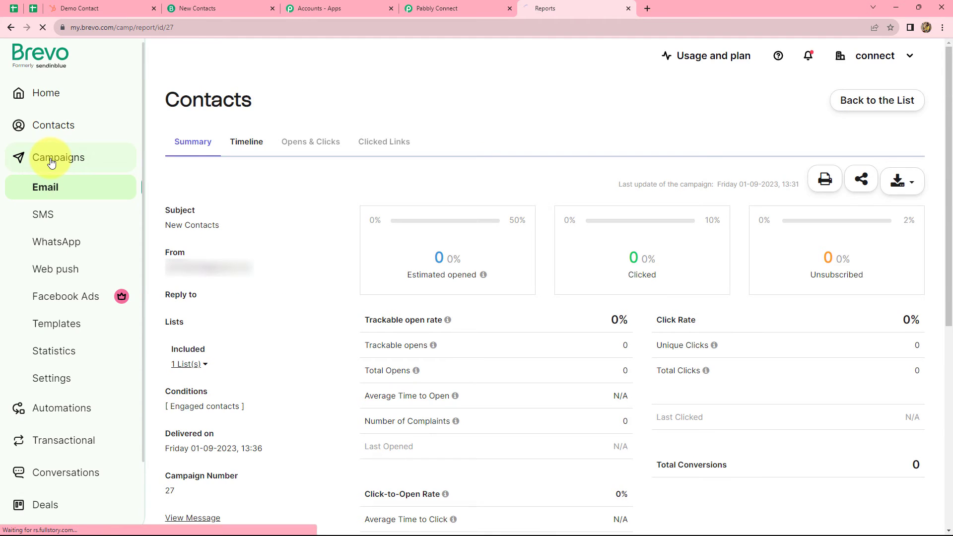
left_click(49, 161)
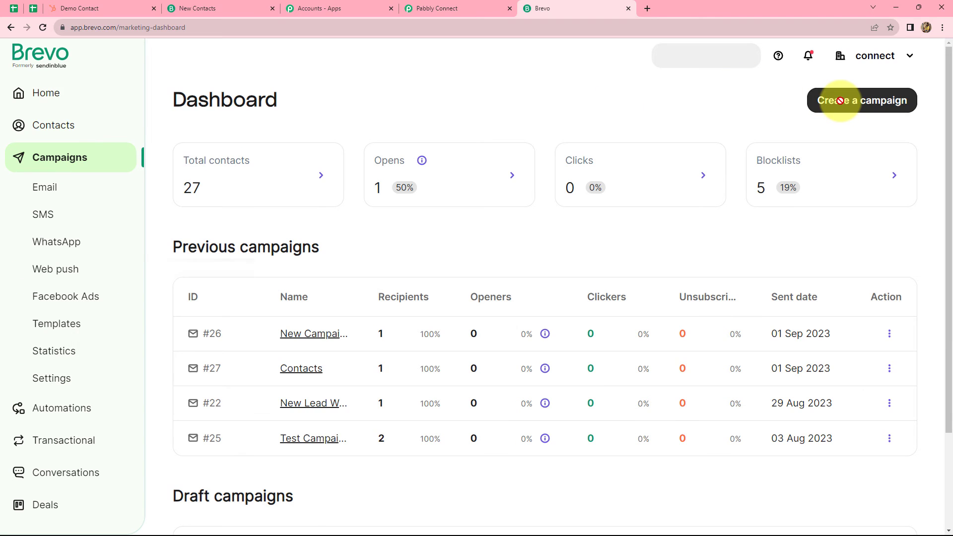
- Create a new email campaign named 'Test'
left_click(836, 111)
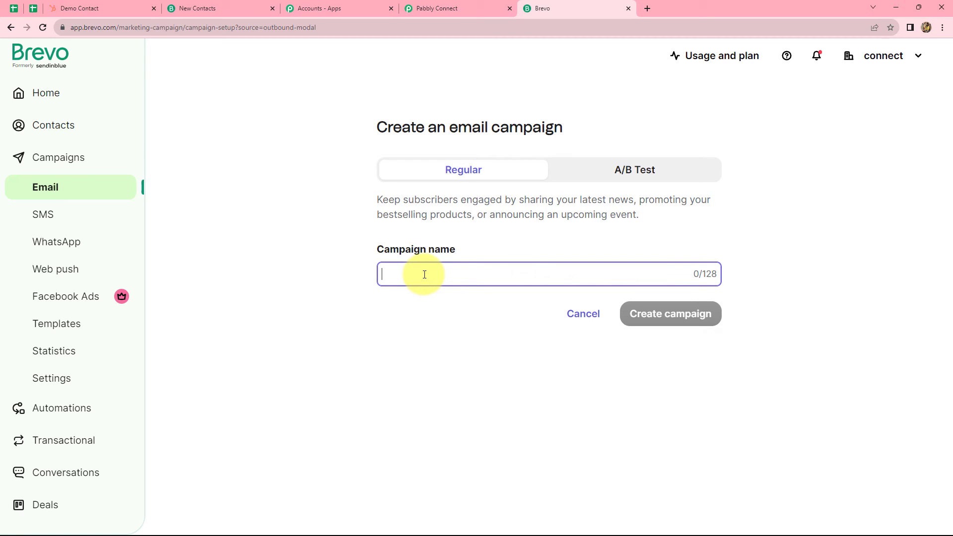
type("Test")
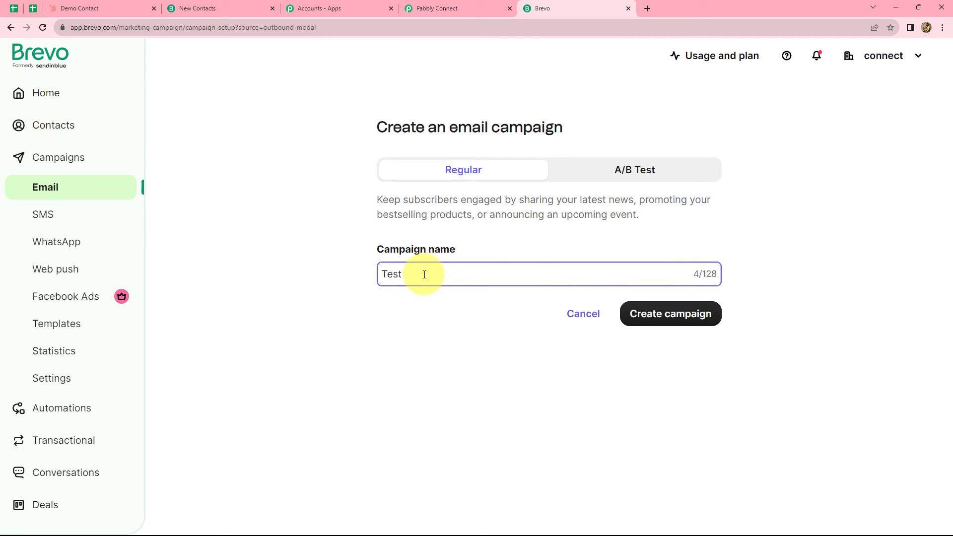
left_click(661, 316)
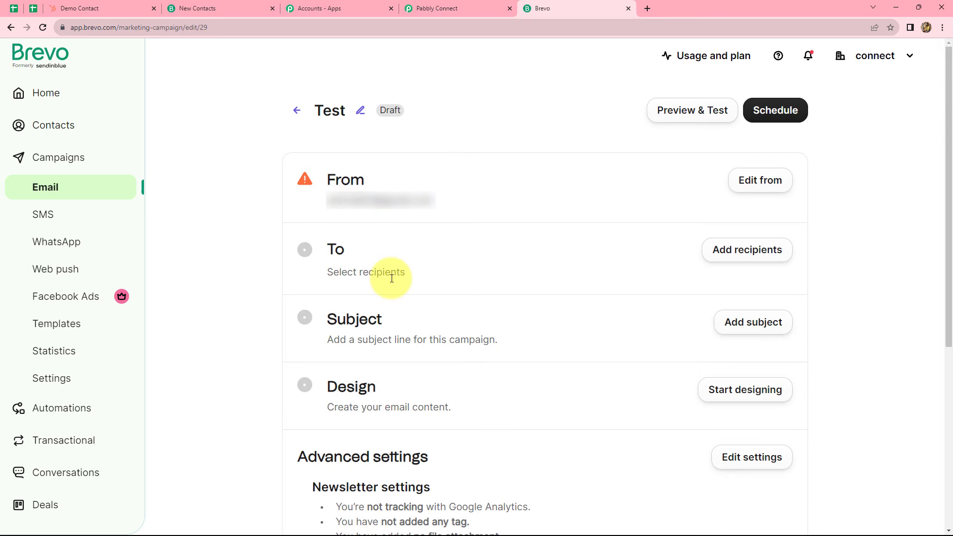
scroll(390, 282, "down", 1)
scroll(391, 282, "down", 3)
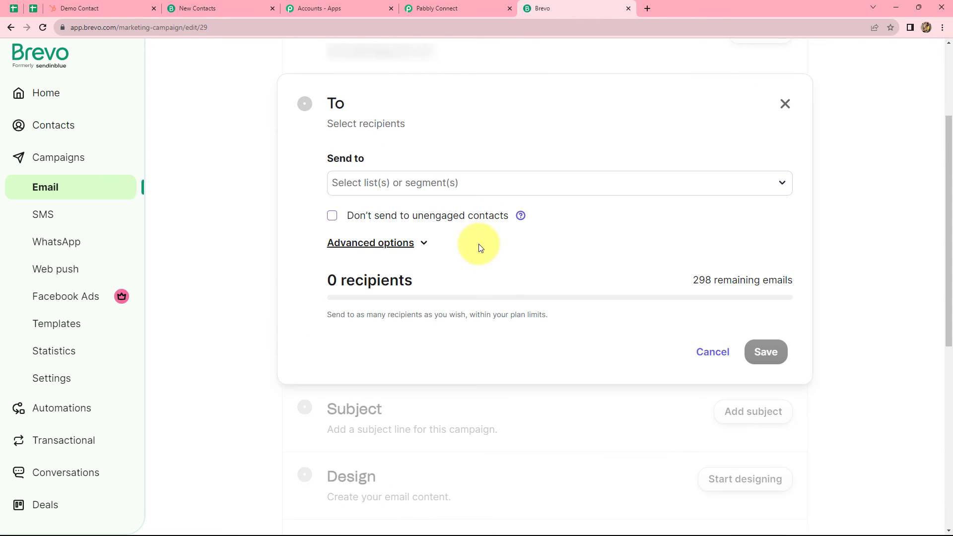
- Look at the recipient list options without choosing any, then go back to the Campaigns dashboard
left_click(416, 185)
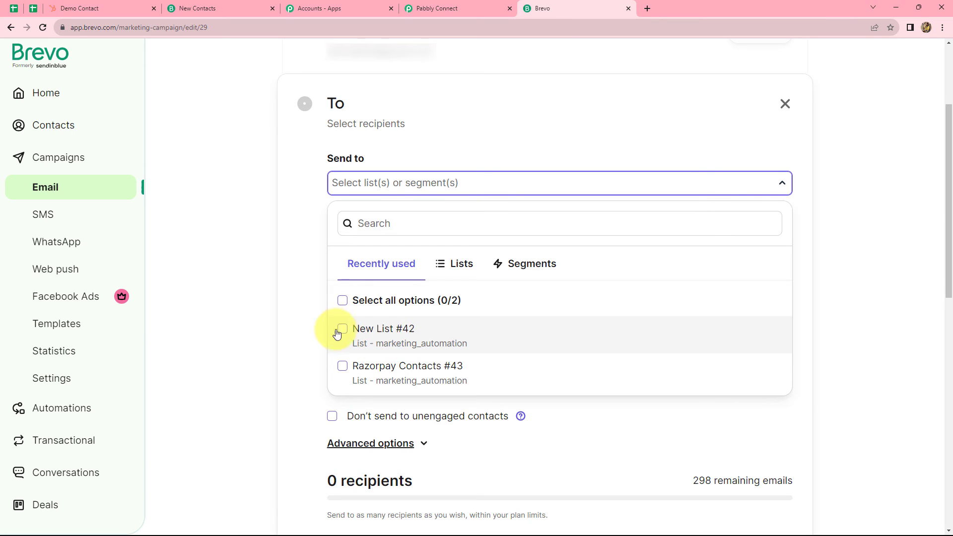
left_click(816, 279)
scroll(815, 280, "down", 3)
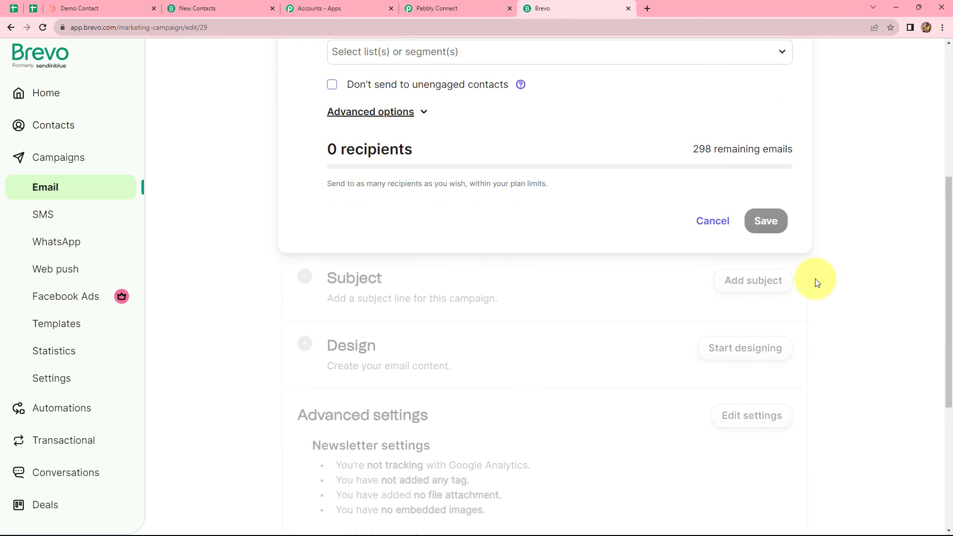
left_click(693, 205)
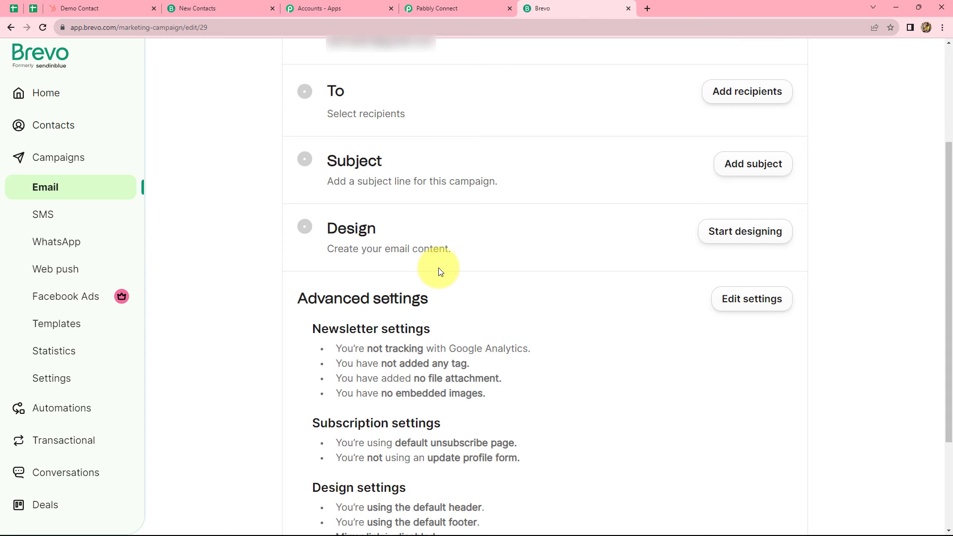
scroll(648, 389, "down", 3)
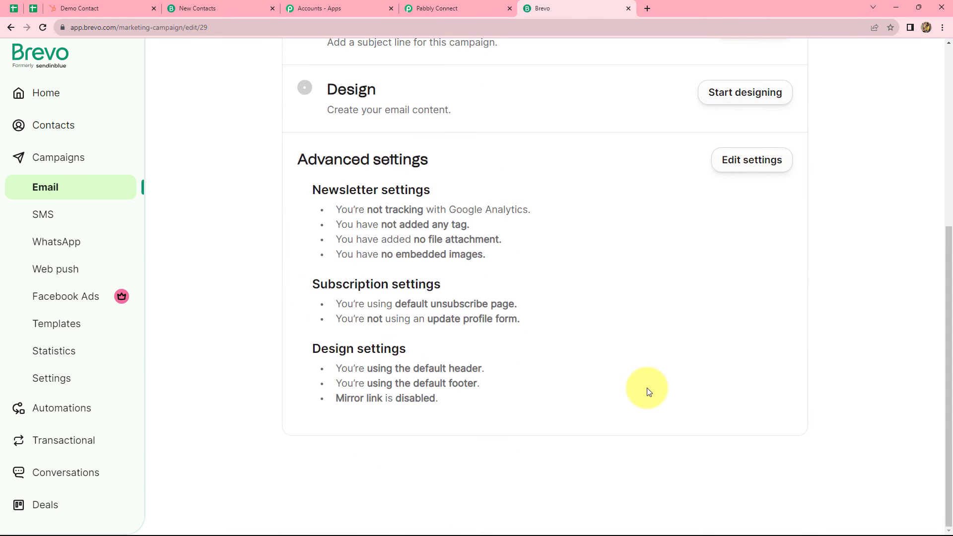
scroll(649, 389, "up", 6)
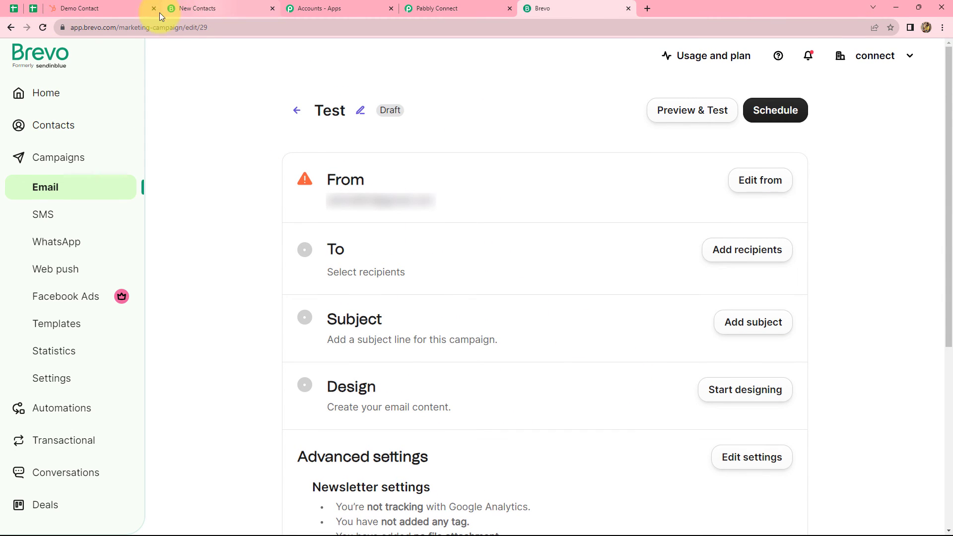
left_click(53, 174)
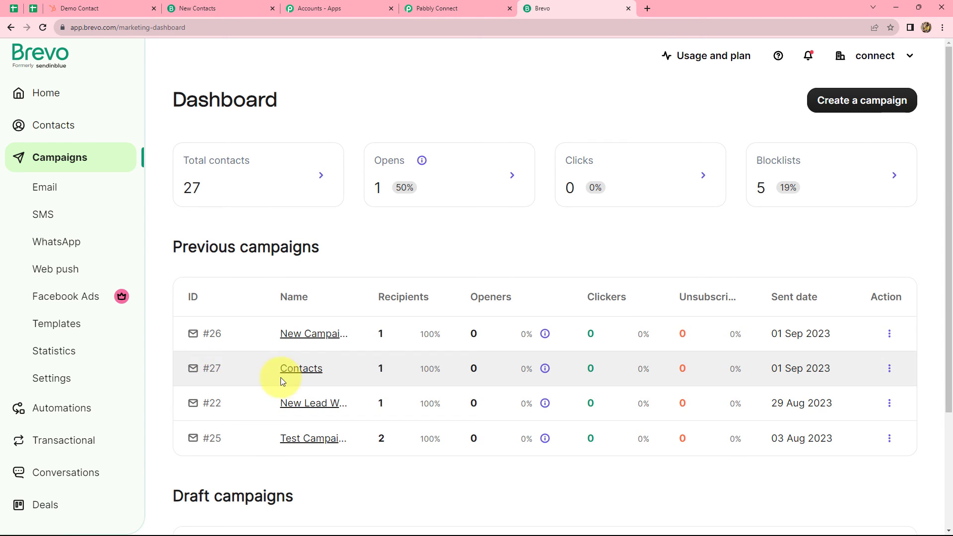
- Enter 27 as the Campaign ID in the Brevo Send a Test Email Campaign step
left_click(421, 7)
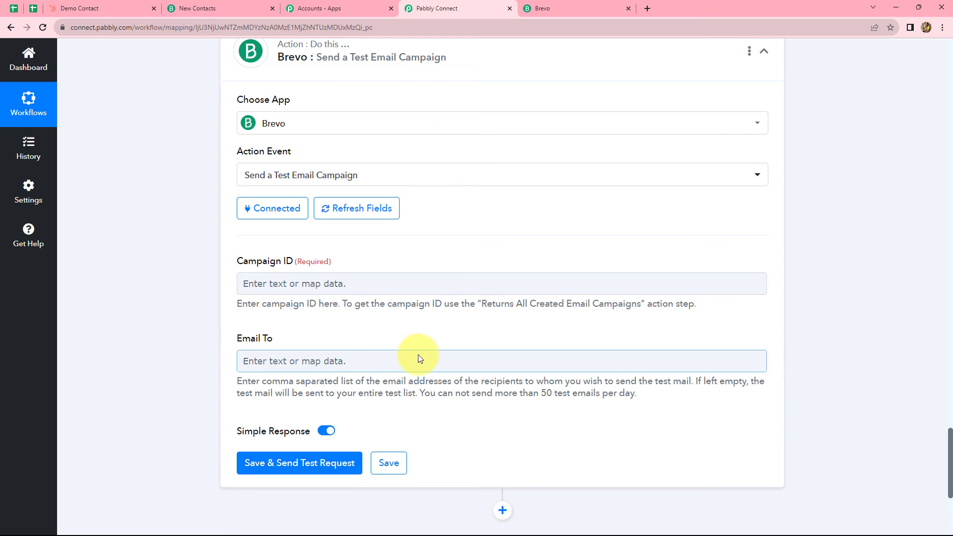
left_click(363, 284)
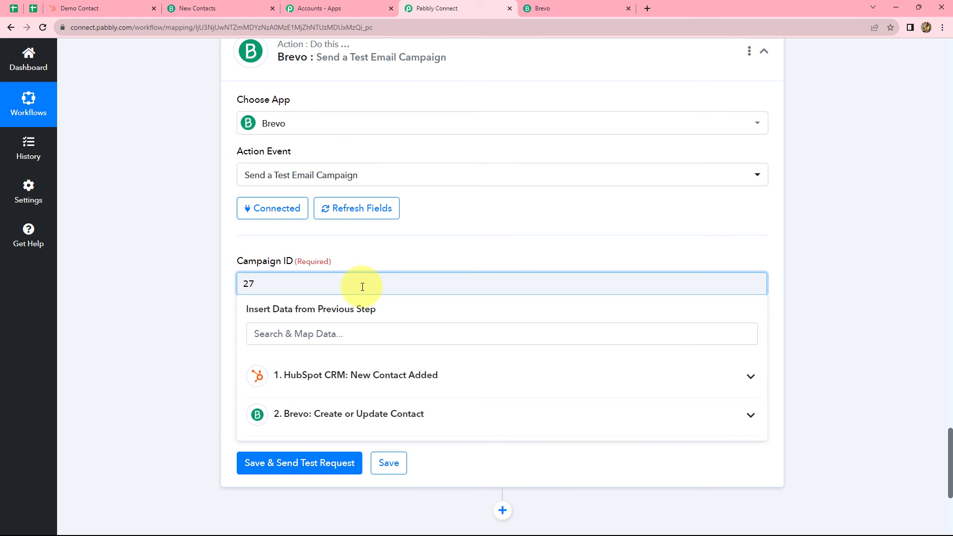
left_click(793, 325)
- Map the HubSpot contact's Properties Email into the Email To field
left_click(243, 358)
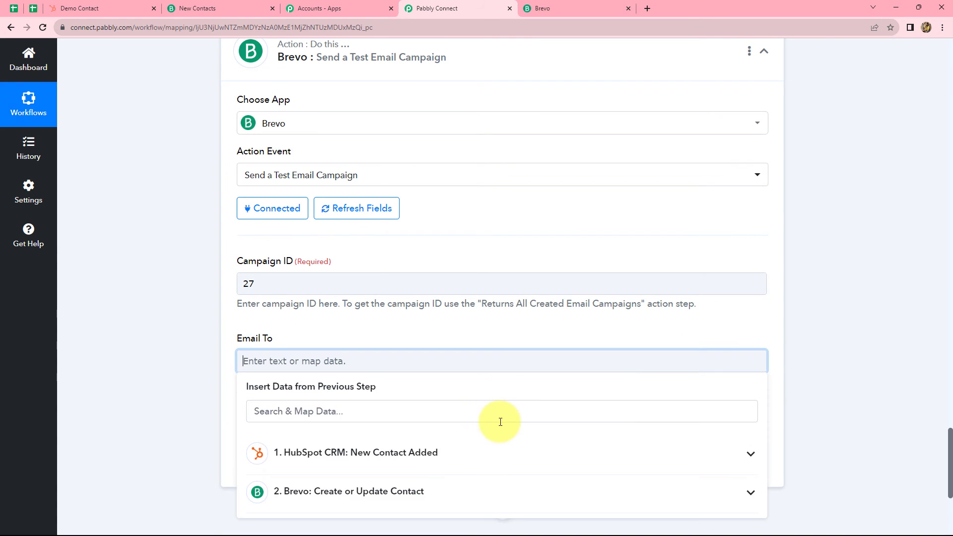
scroll(496, 419, "down", 2)
left_click(436, 356)
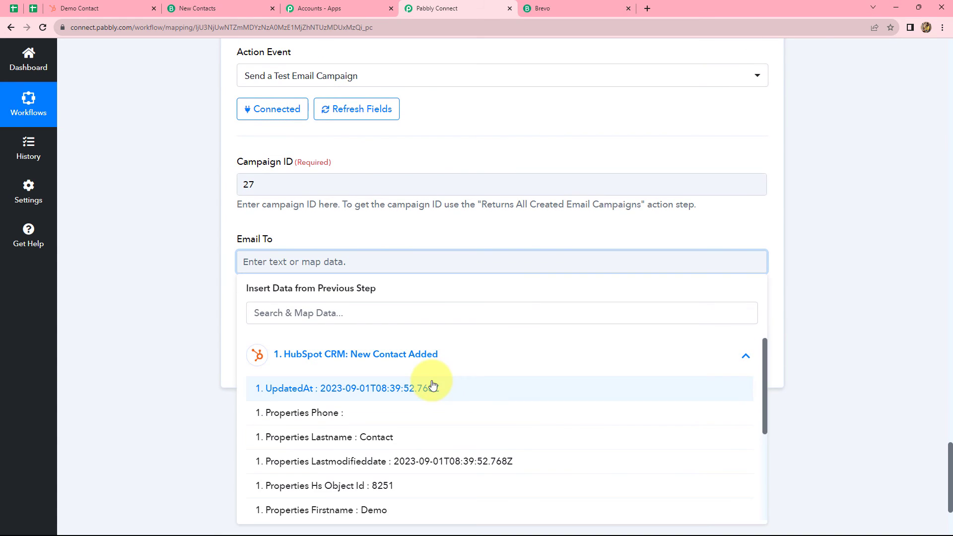
scroll(377, 436, "down", 2)
left_click(391, 435)
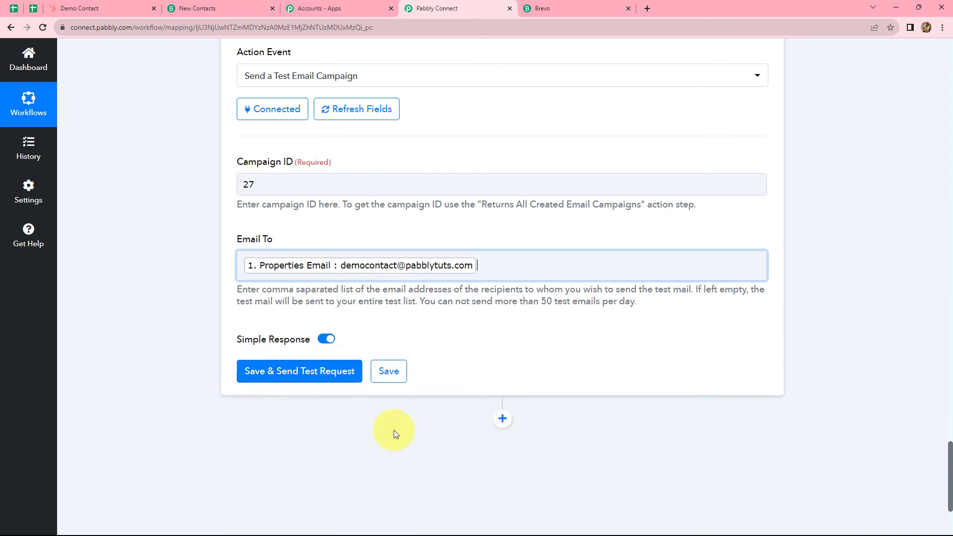
left_click(935, 351)
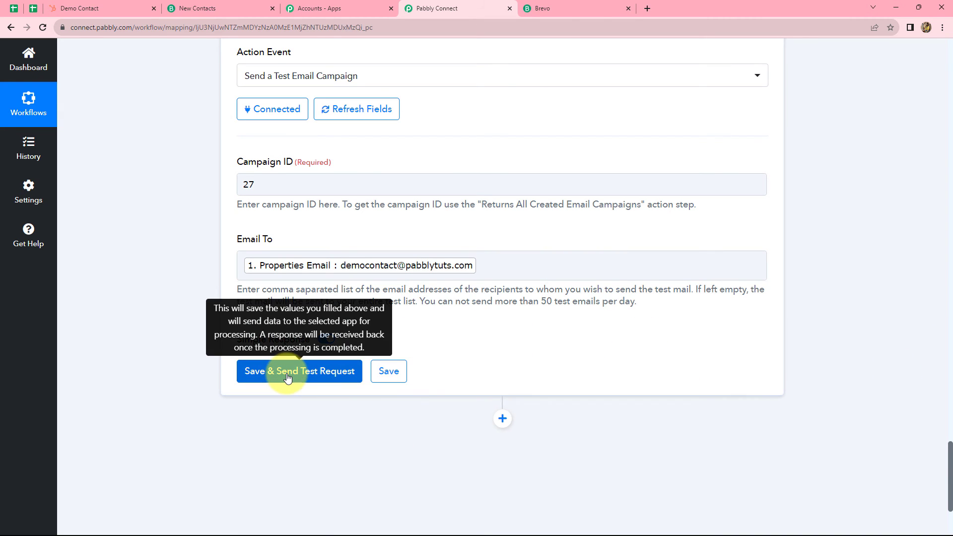
- Save the step and send a test request, which returns status 204
left_click(288, 378)
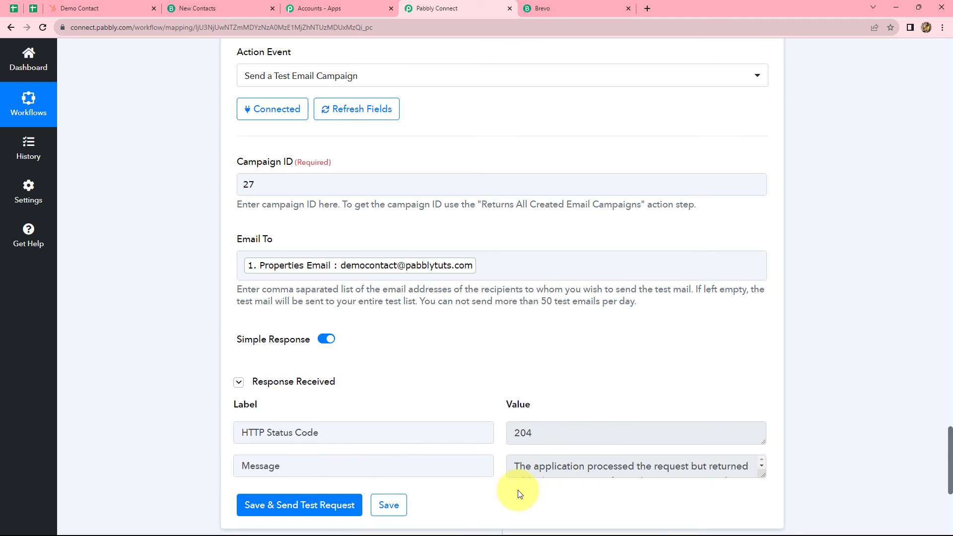
left_click(349, 273)
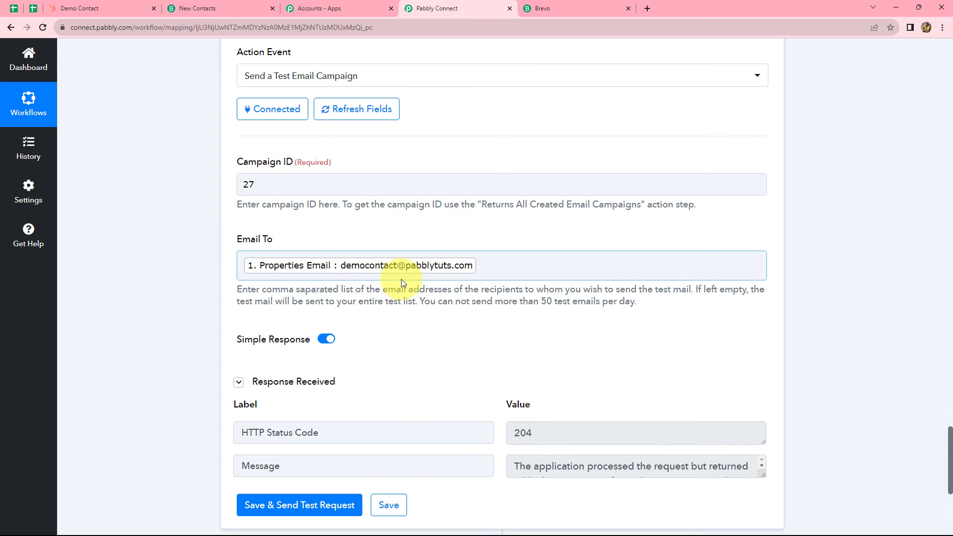
key("alt+Tab")
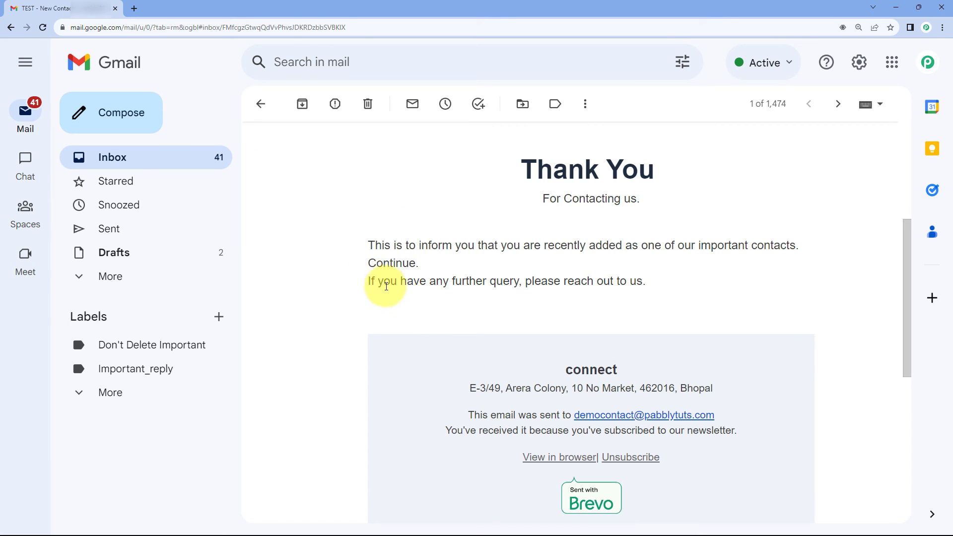
- Review the Brevo Thank You test email in Gmail, then collapse the HubSpot trigger step
scroll(406, 415, "up", 1)
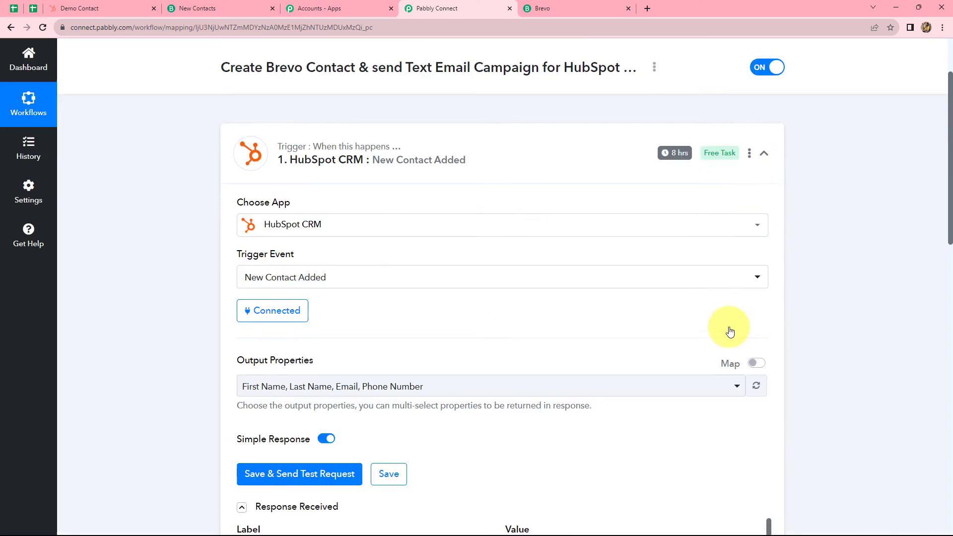
scroll(727, 330, "up", 2)
left_click(761, 232)
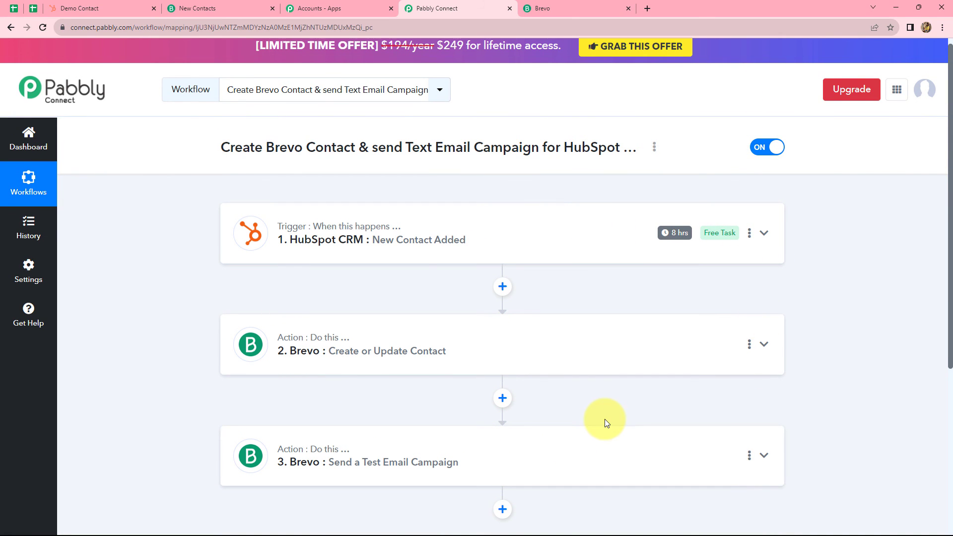